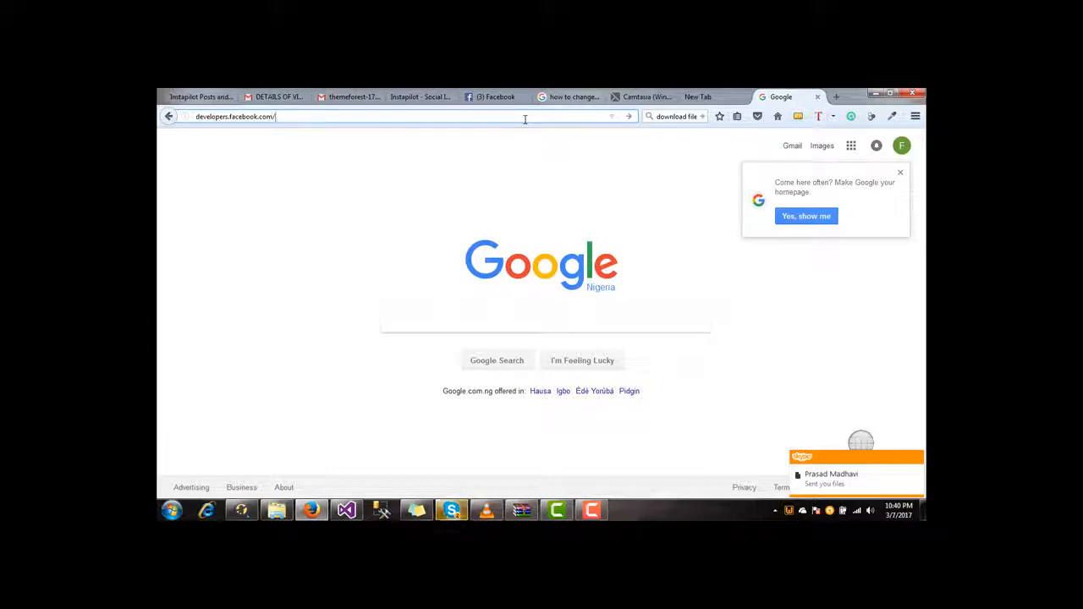
# - Load developers.facebook.com, glance at the Facebook tab, then open the My Apps list
pyautogui.press('Return')
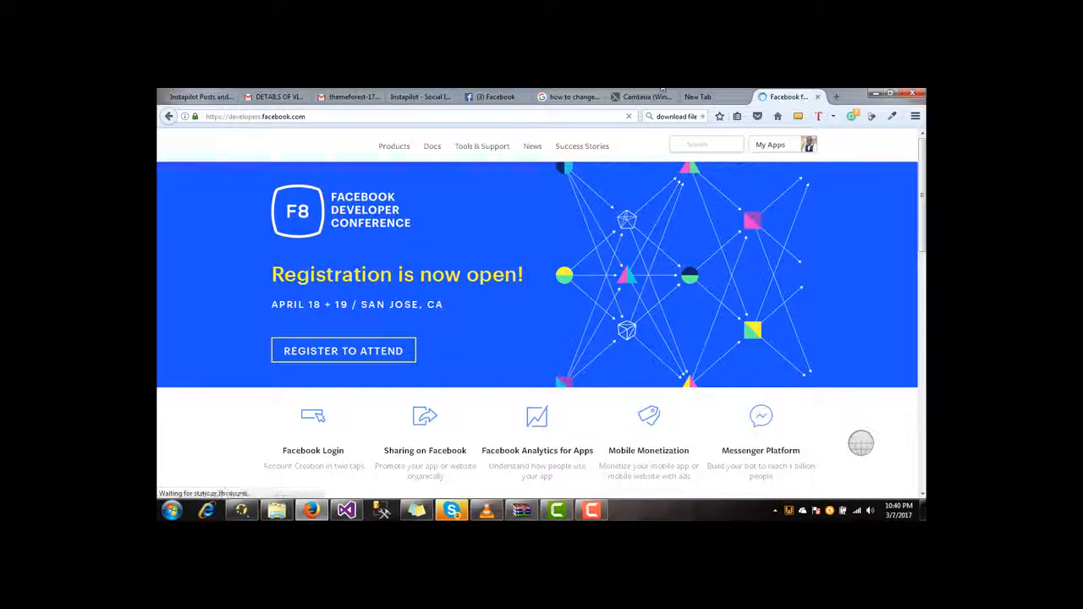
pyautogui.click(500, 98)
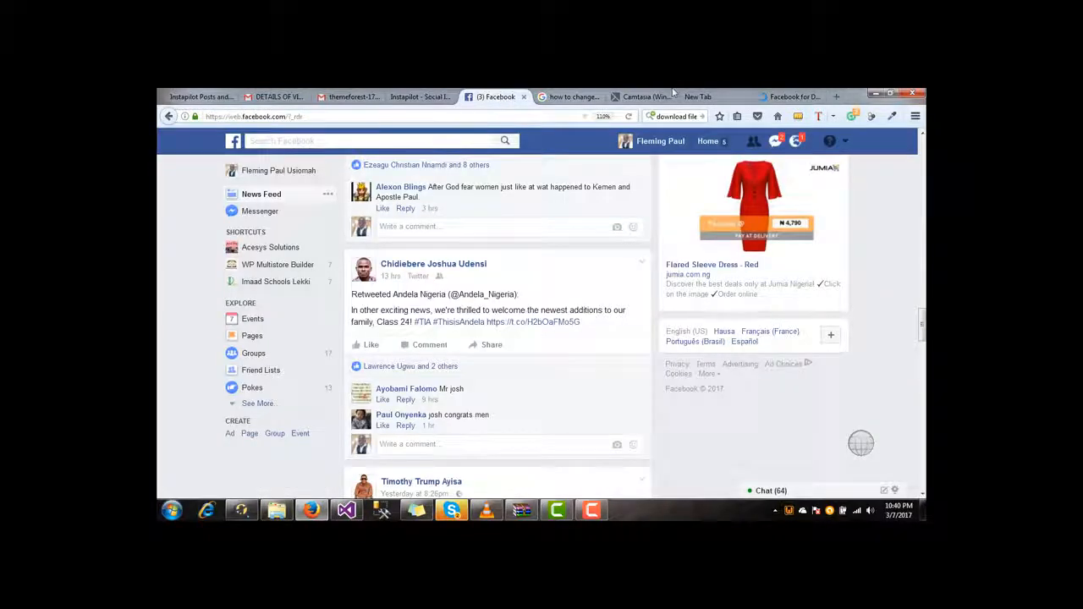
pyautogui.click(791, 98)
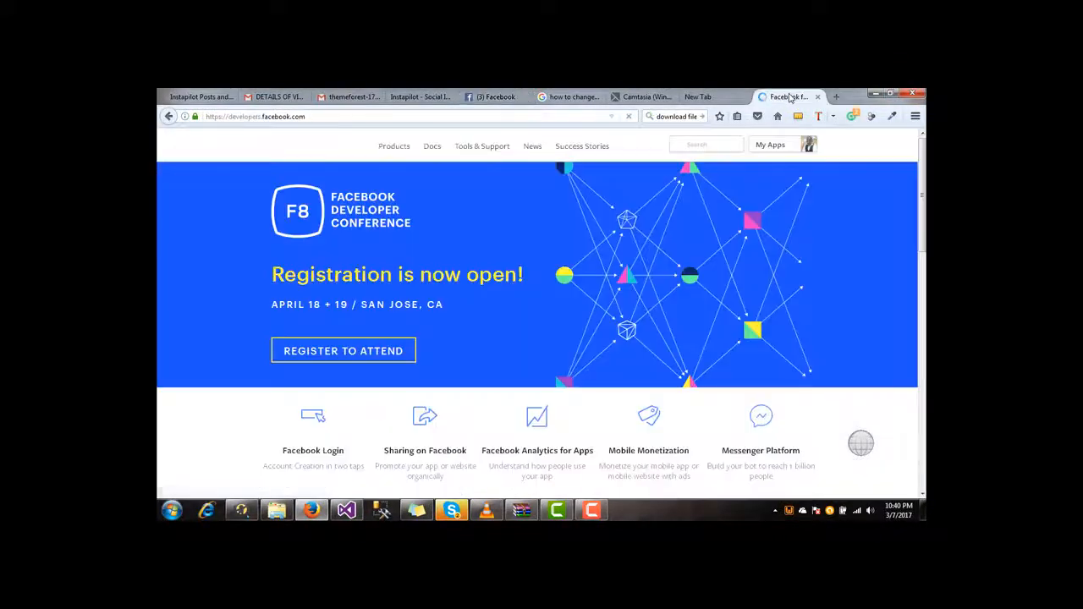
pyautogui.click(811, 147)
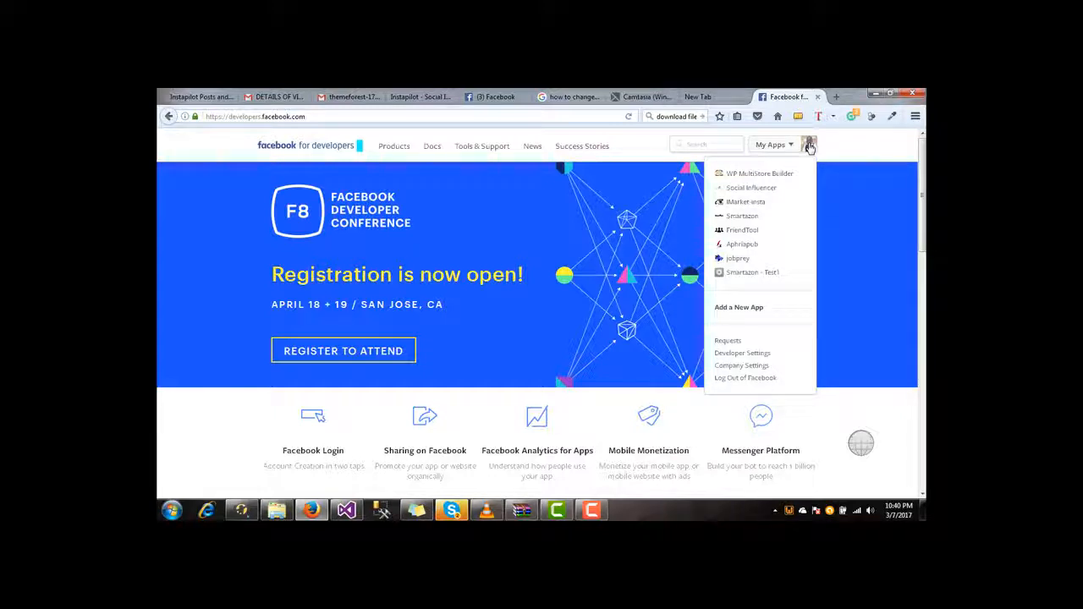
# - Reopen the My Apps list and choose Add a New App to start the 'My App' app ID form
pyautogui.click(810, 148)
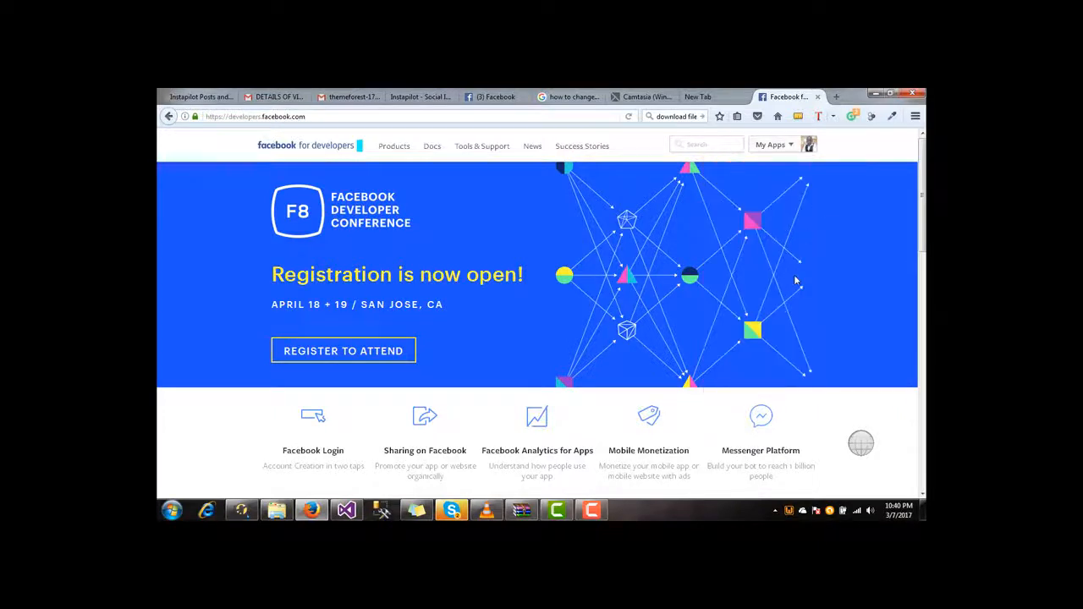
pyautogui.click(806, 149)
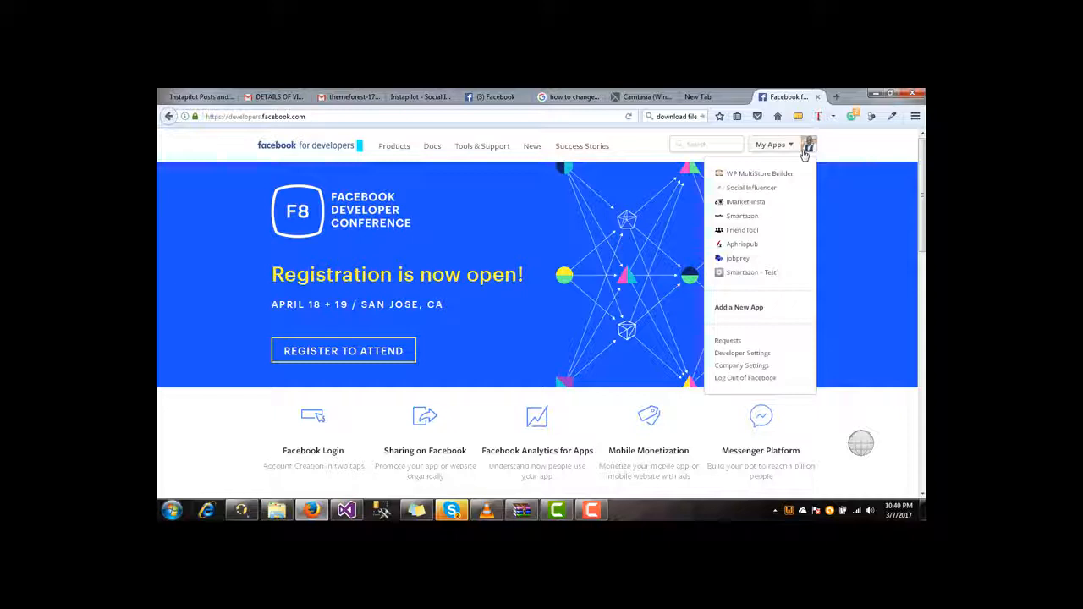
pyautogui.click(738, 307)
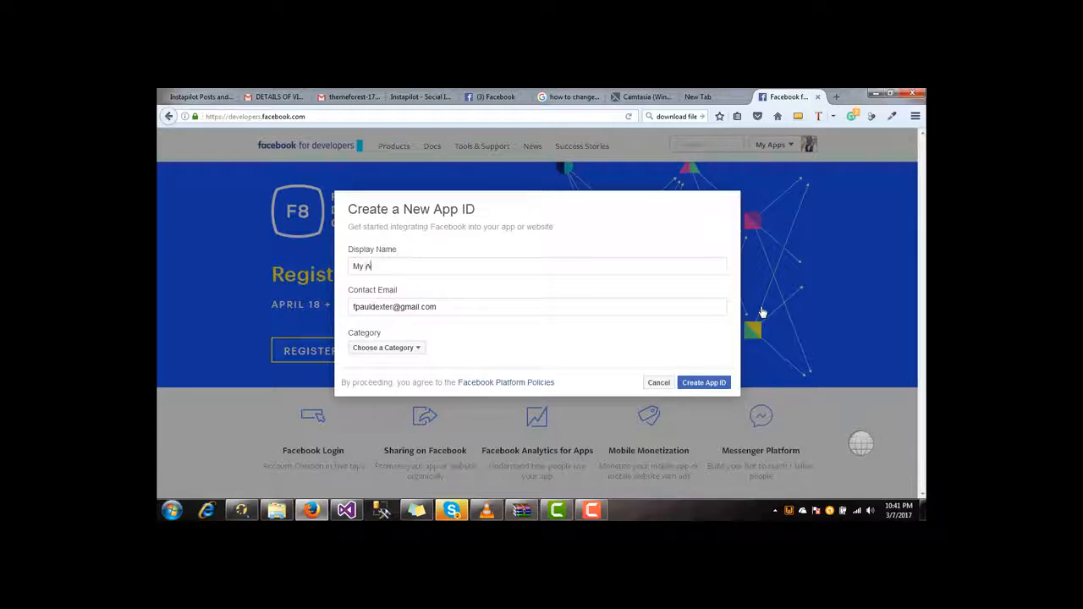
# - Choose Utilities as the app category and submit with Create App ID
pyautogui.click(466, 309)
pyautogui.click(392, 349)
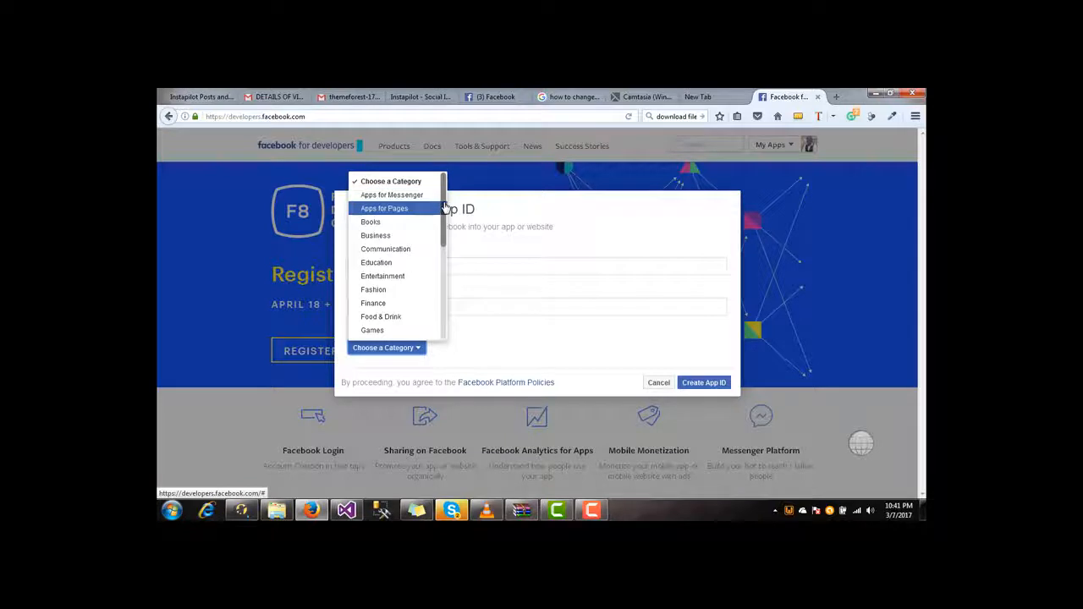
pyautogui.scroll(-5, 443, 233)
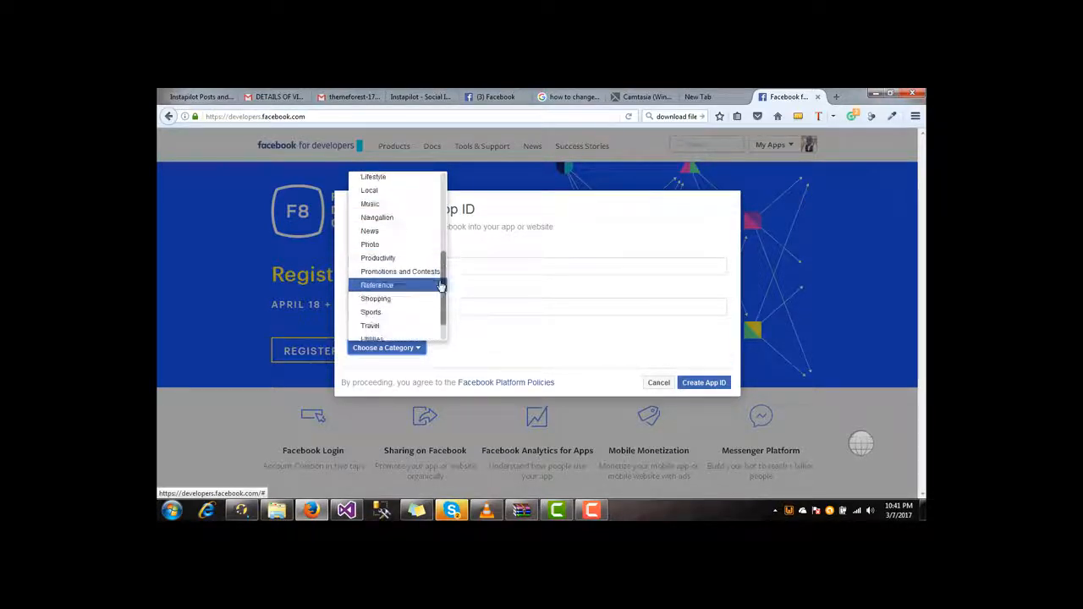
pyautogui.click(411, 314)
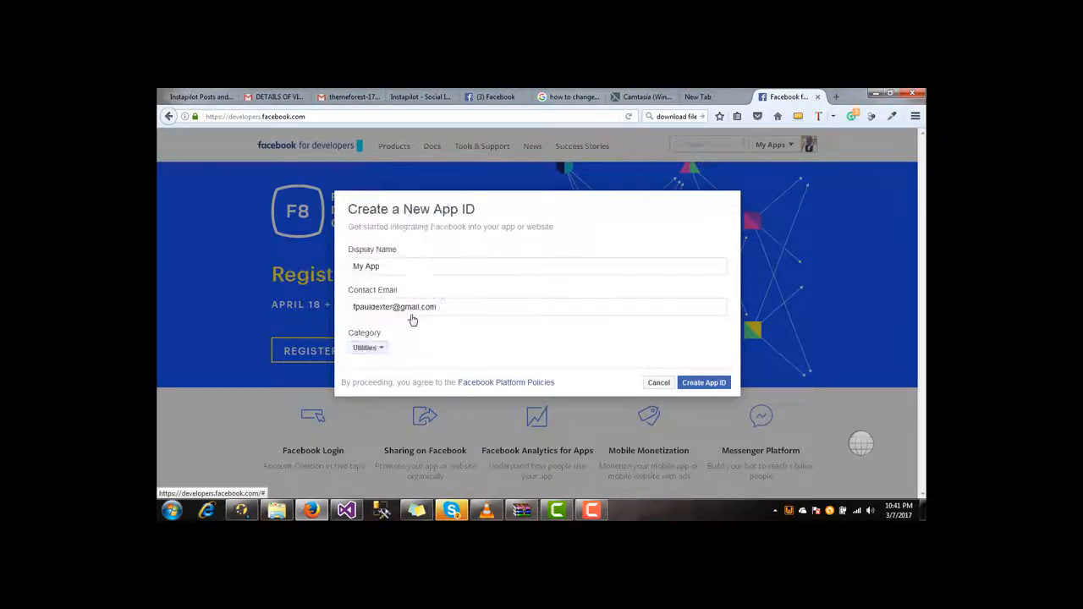
pyautogui.click(706, 383)
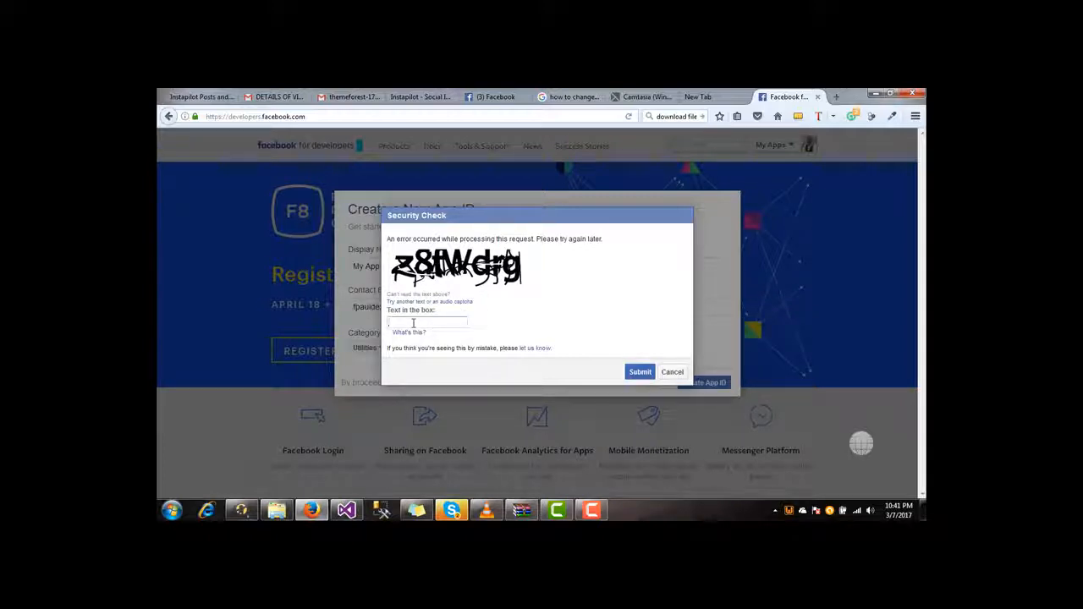
# - Answer the security check captcha and submit it so My App gets its App ID
pyautogui.write('z8fwdrg')
pyautogui.click(636, 371)
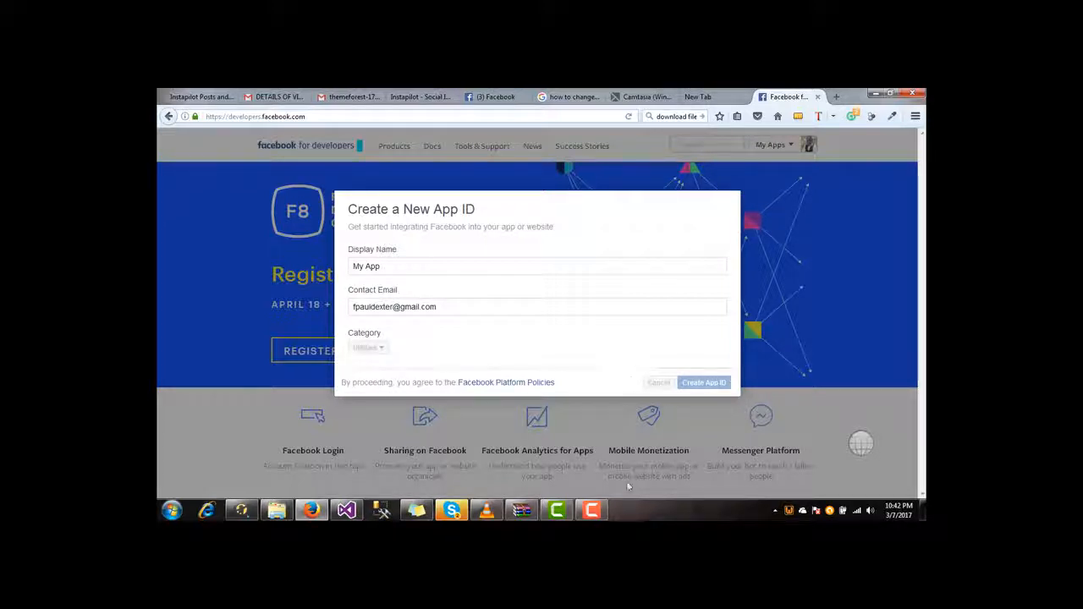
pyautogui.moveTo(606, 518)
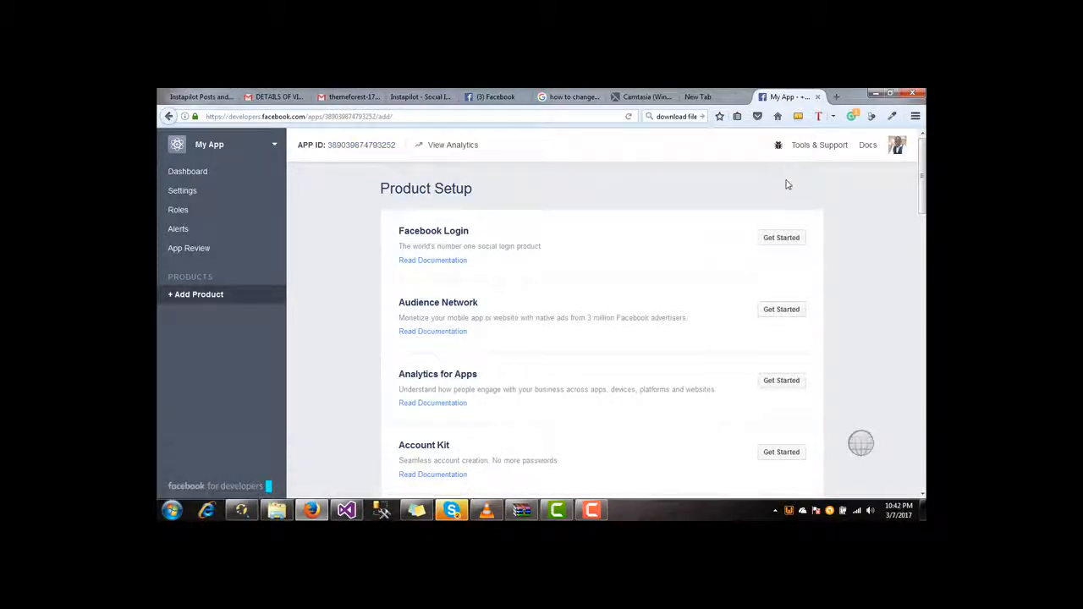
# - Start a Notepad note with 'App id' followed by My App's pasted App ID, then minimize it
pyautogui.click(172, 510)
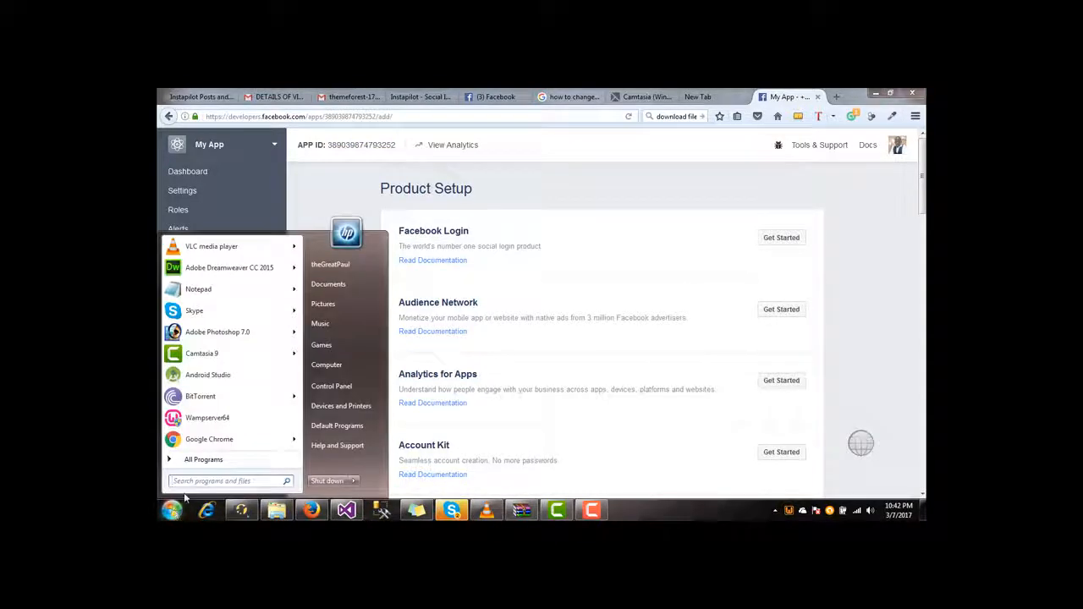
pyautogui.click(198, 288)
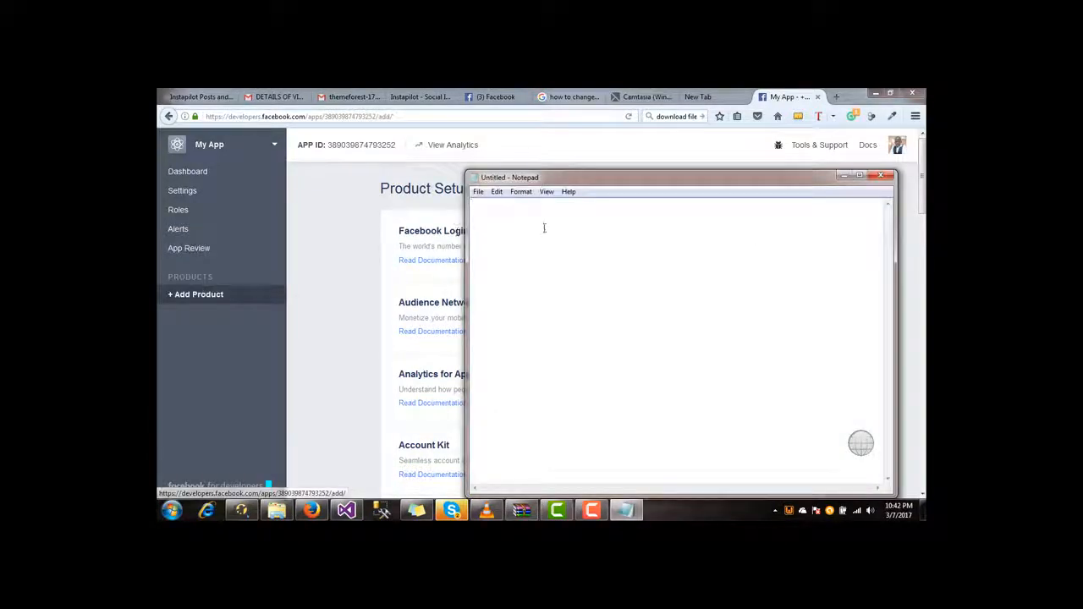
pyautogui.write('App id:')
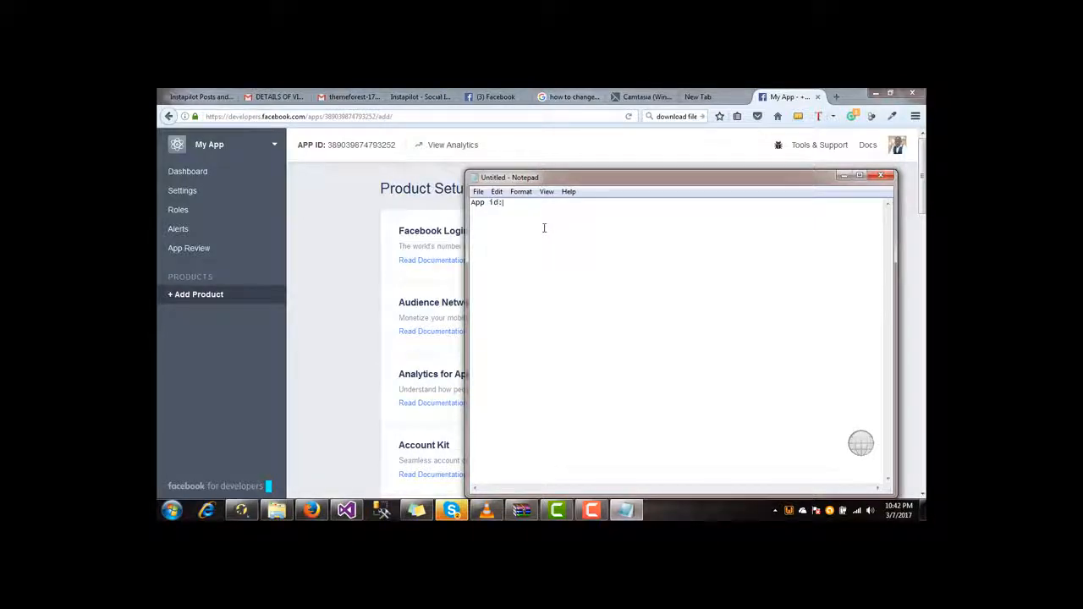
pyautogui.click(346, 157)
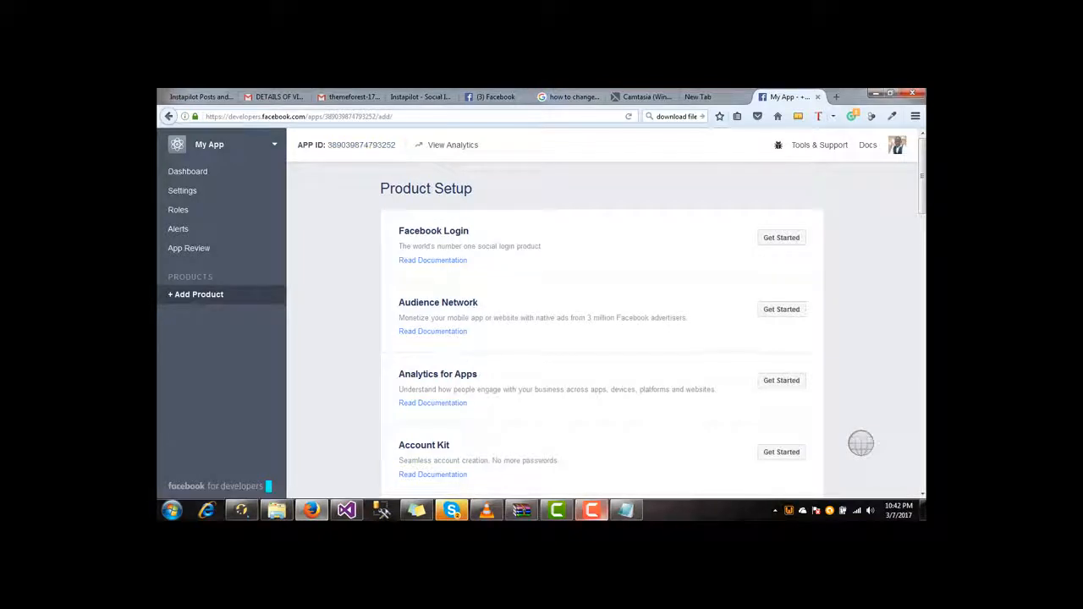
pyautogui.click(626, 509)
pyautogui.hotkey('ctrl', 'v')
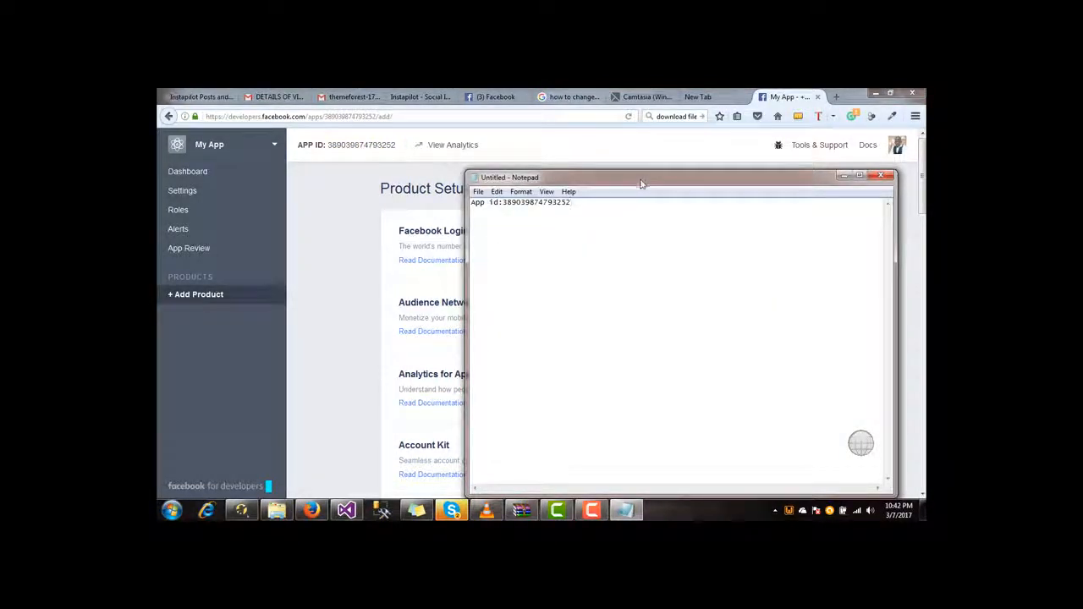
pyautogui.click(843, 176)
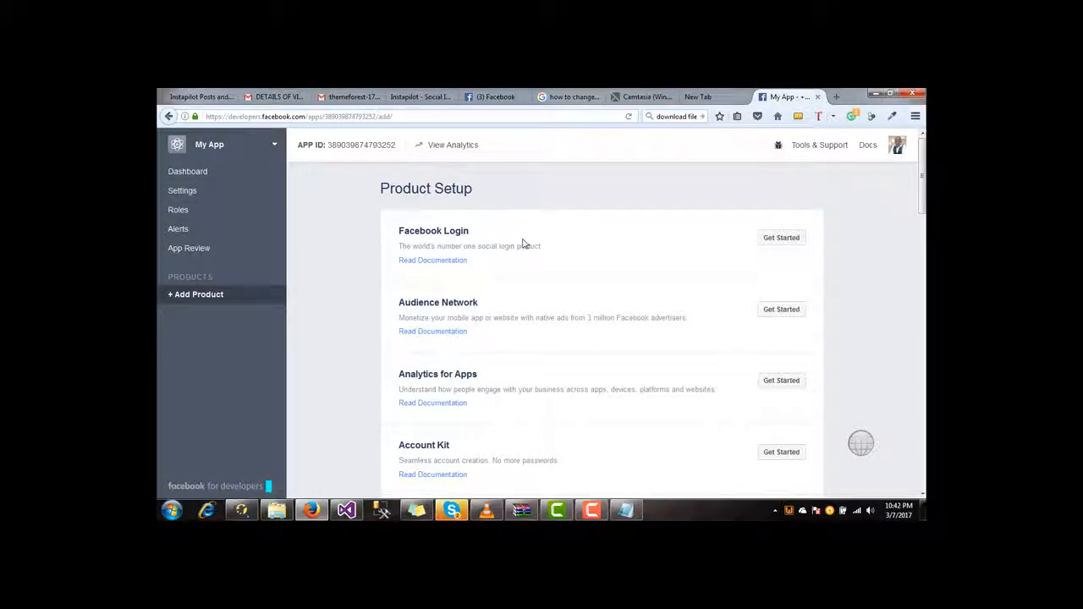
# - In Basic settings, re-enter the account password to reveal the App Secret
pyautogui.click(186, 195)
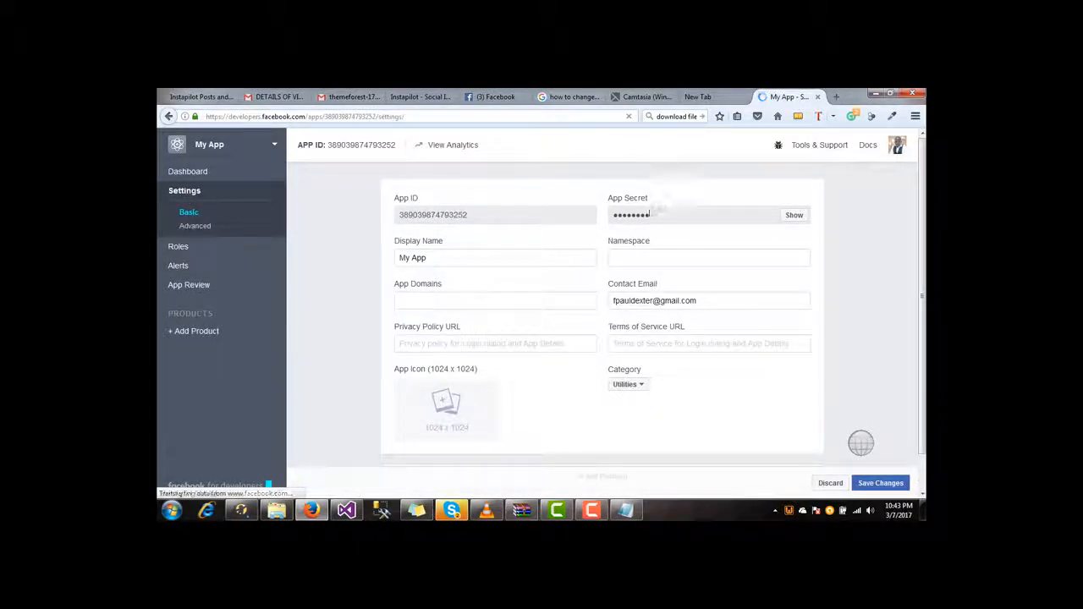
pyautogui.click(793, 217)
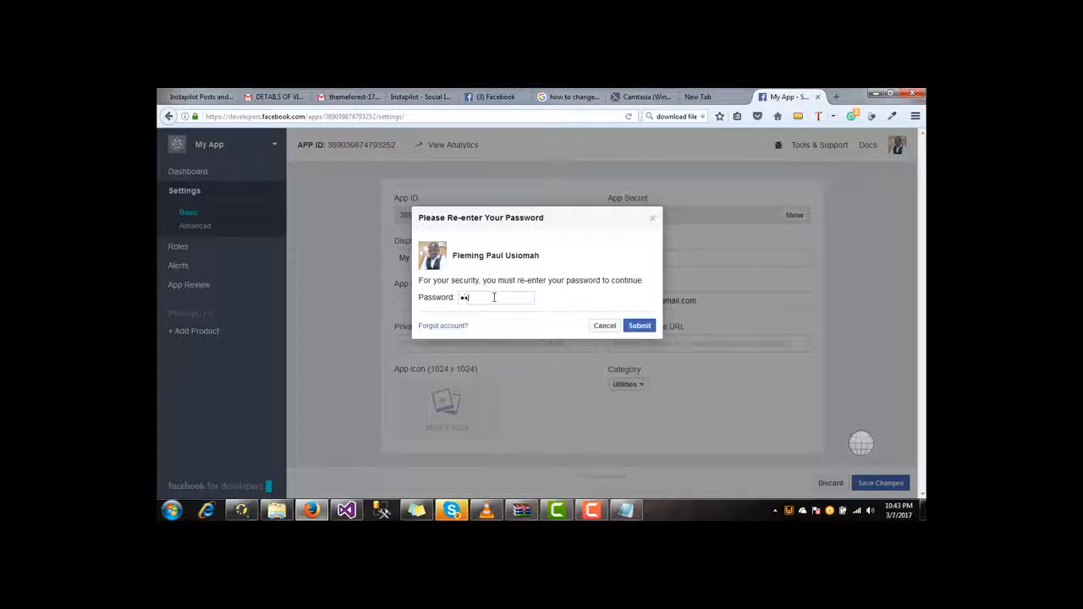
pyautogui.write('****')
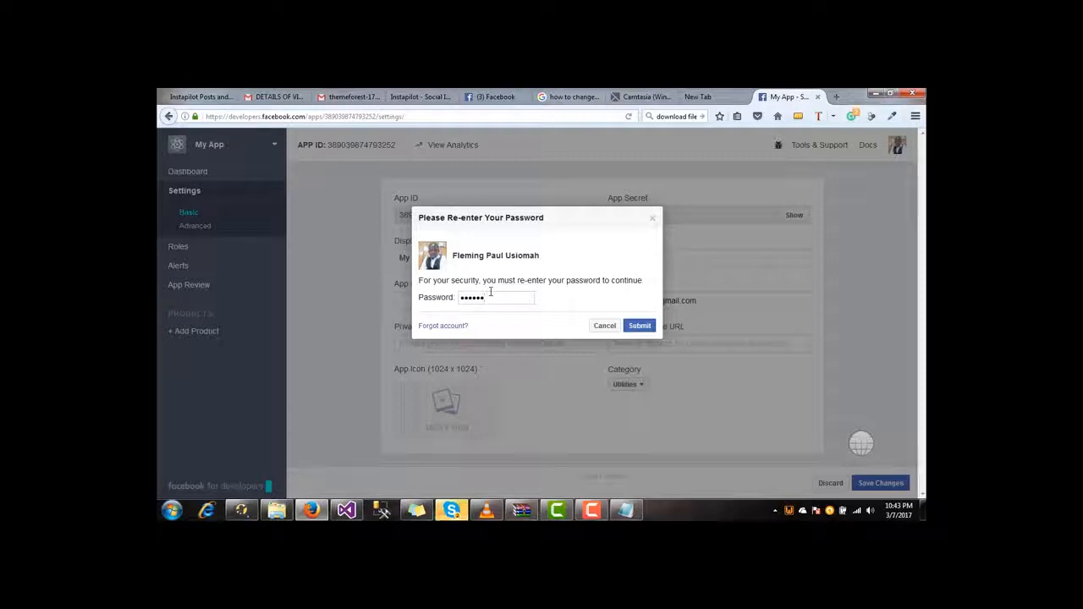
pyautogui.write('*')
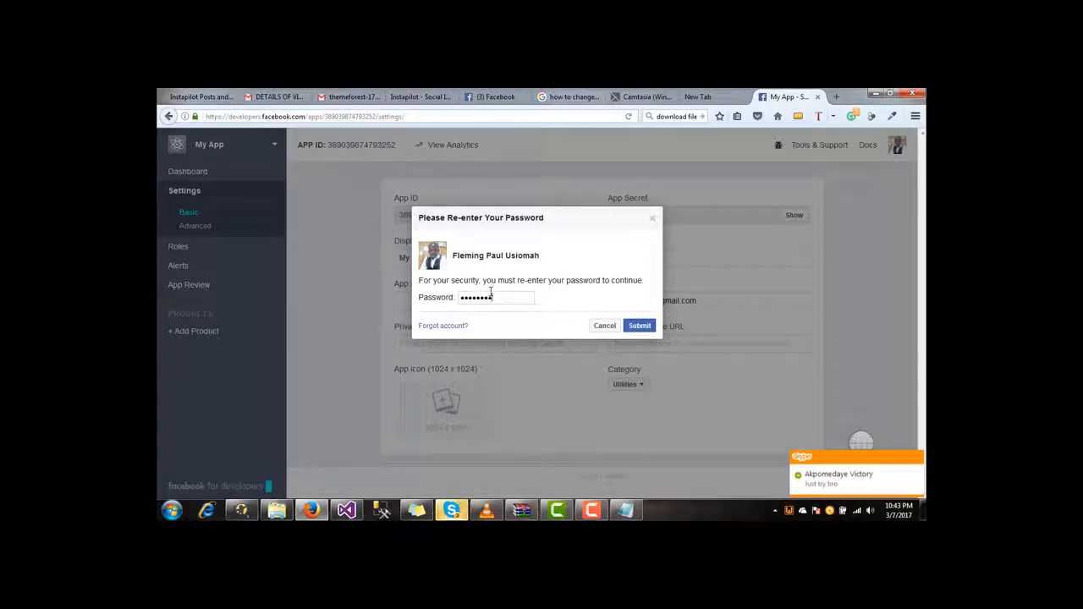
pyautogui.write('****')
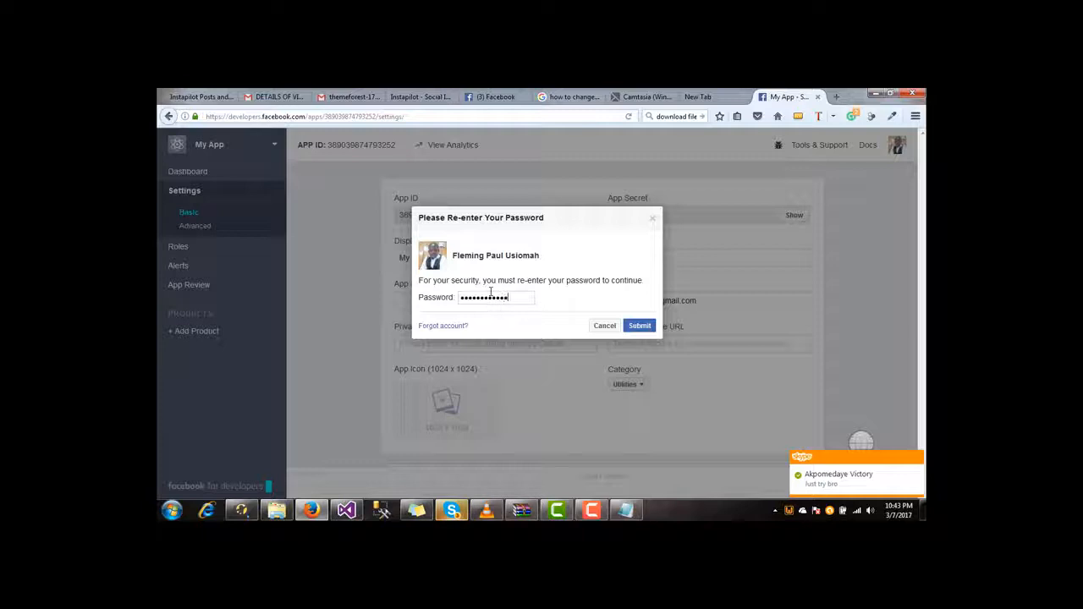
pyautogui.write('••••')
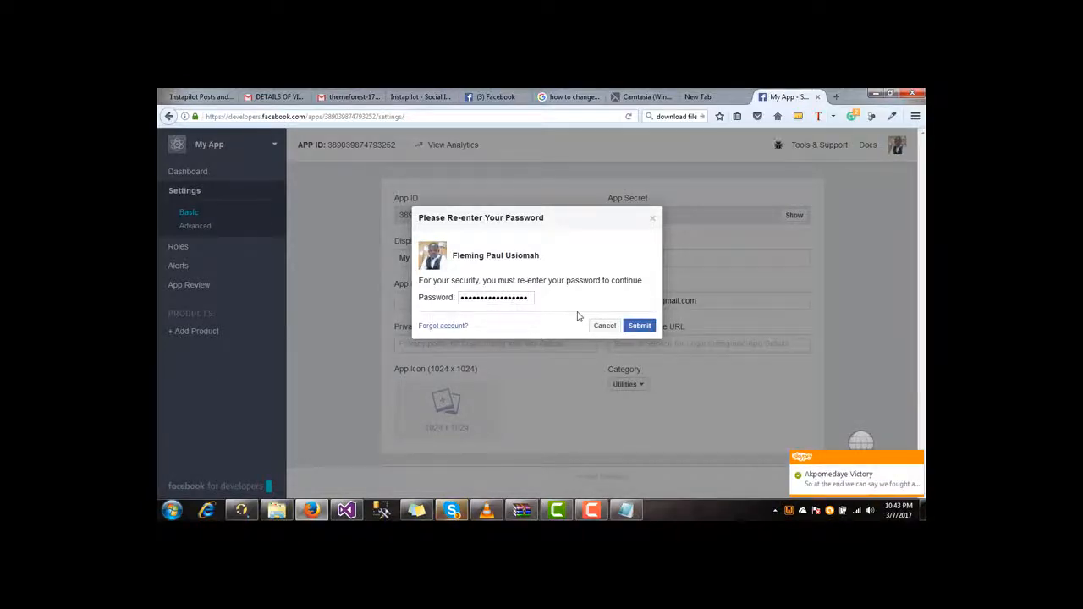
pyautogui.click(642, 329)
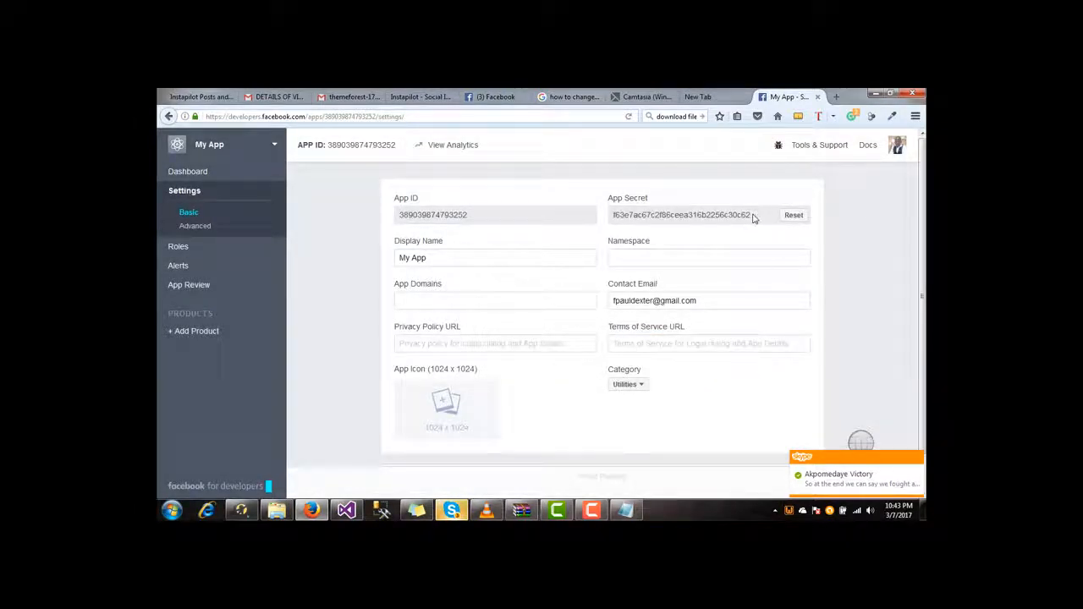
# - Copy the App Secret and paste it on a new 'App Secret:' line in Notepad
pyautogui.moveTo(753, 217); pyautogui.dragTo(612, 218)
pyautogui.hotkey('ctrl', 'c')
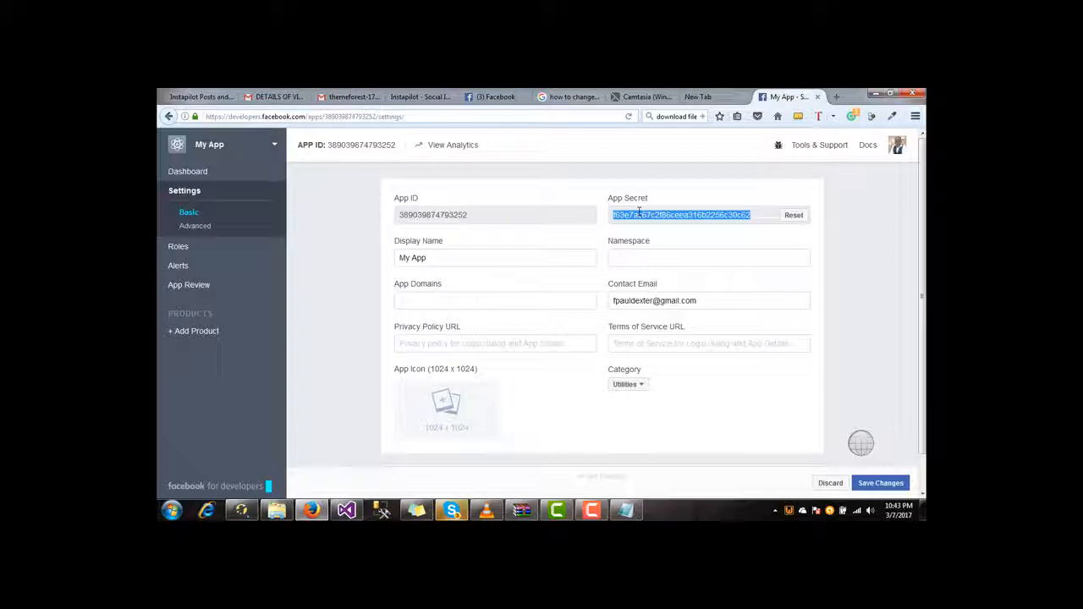
pyautogui.rightClick(639, 212)
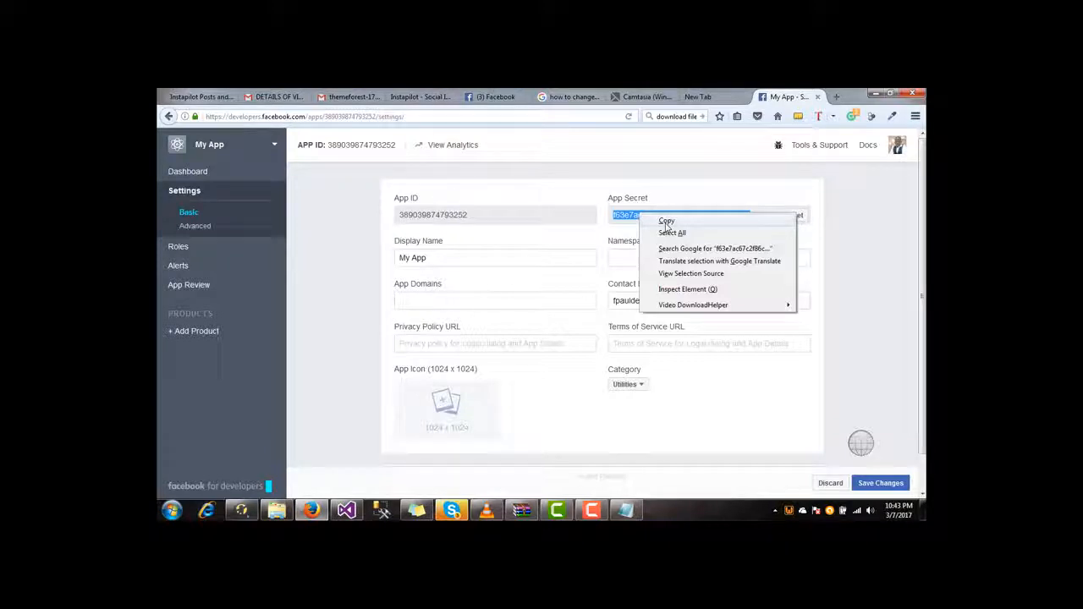
pyautogui.click(666, 222)
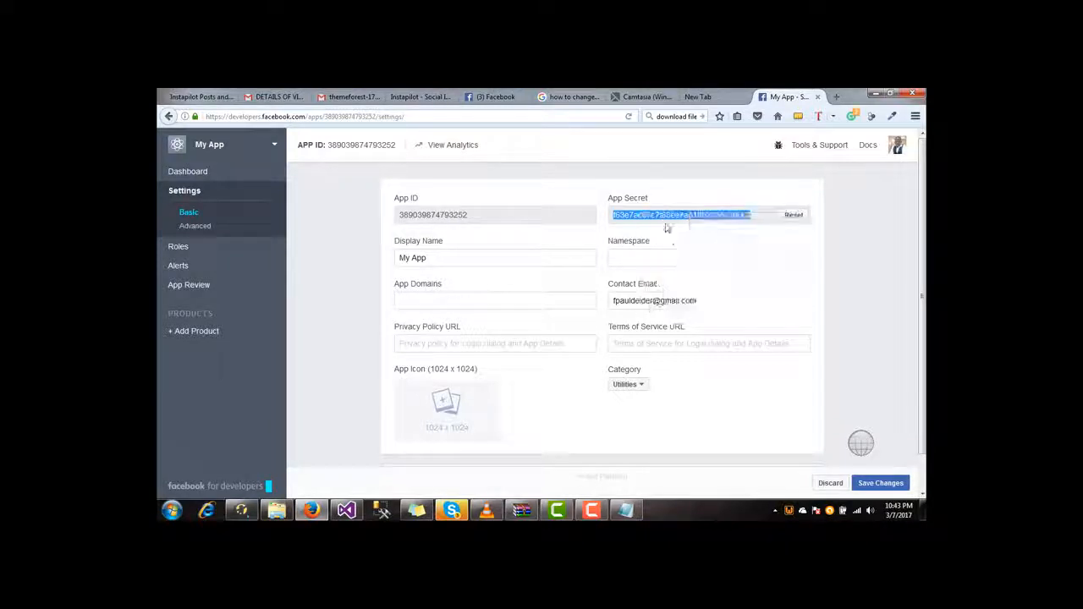
pyautogui.click(625, 511)
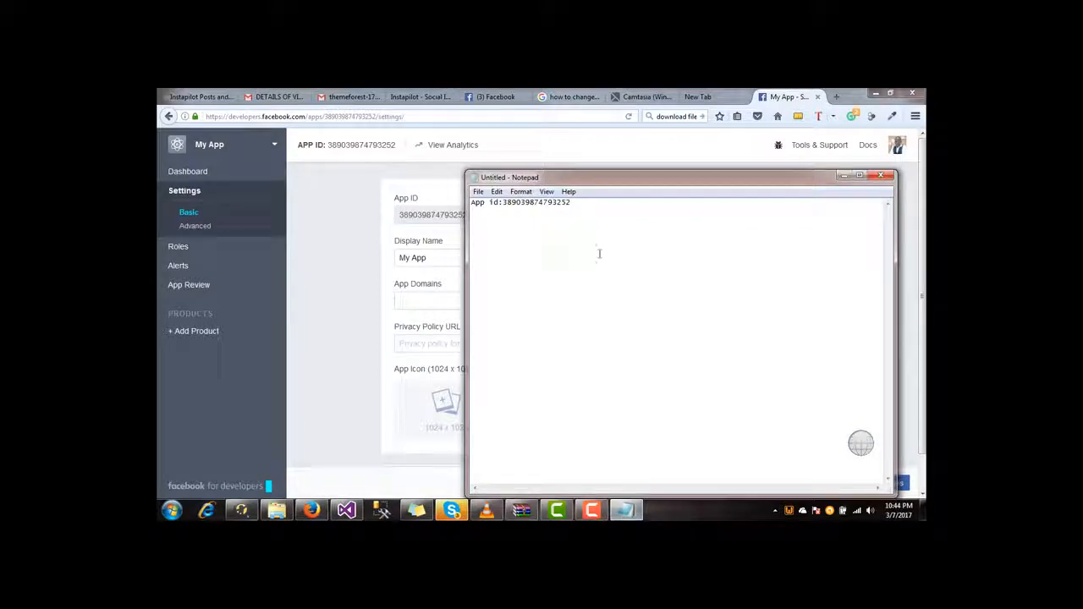
pyautogui.press('Return')
pyautogui.write('App Secret:')
pyautogui.hotkey('ctrl', 'v')
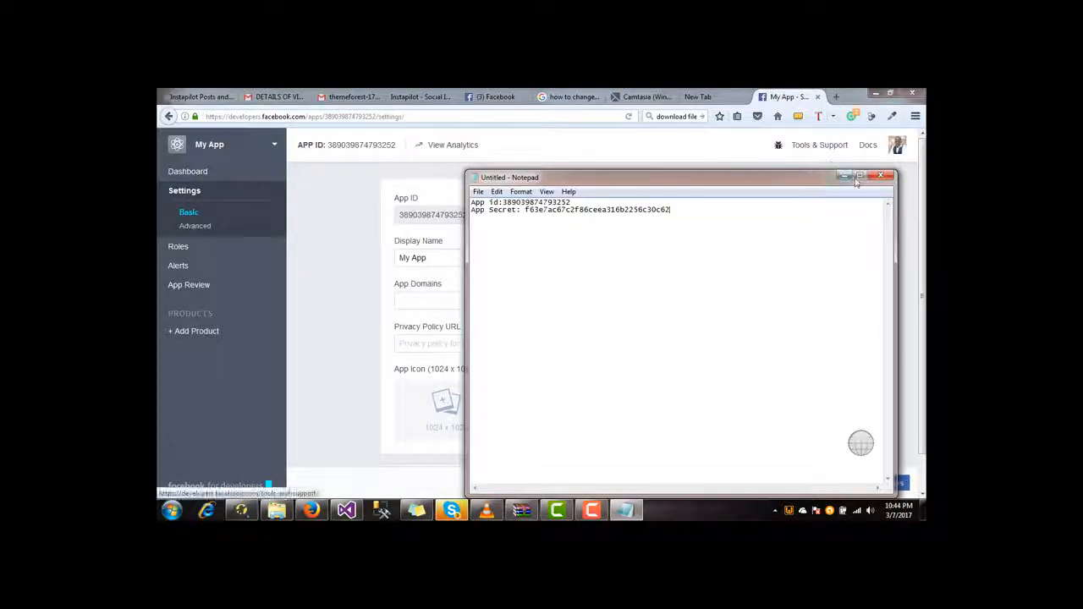
# - Return to the app settings and open Tools & Support in a new browser tab
pyautogui.click(909, 222)
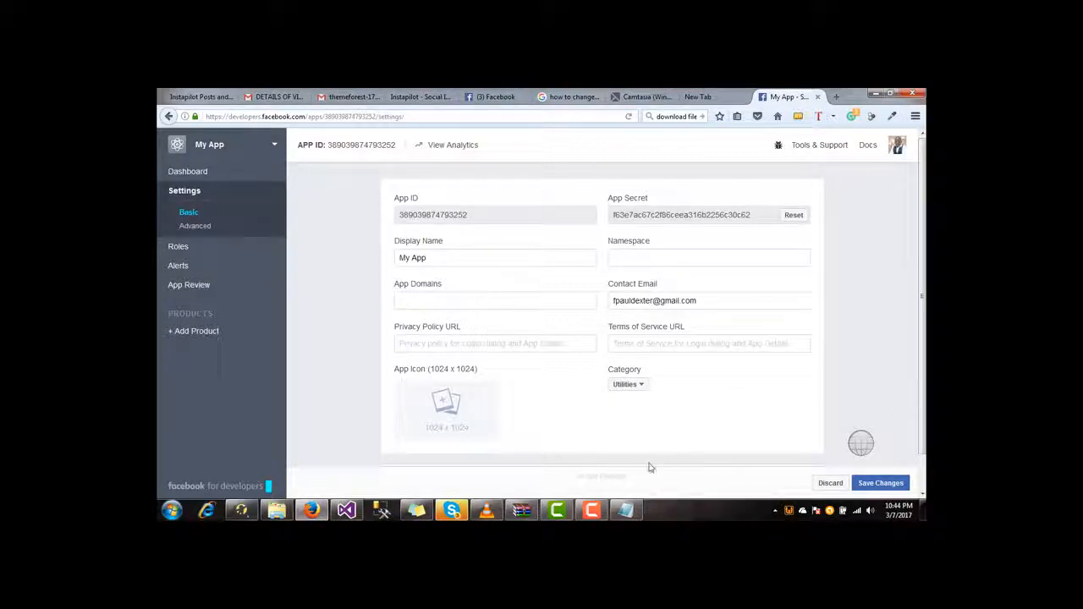
pyautogui.moveTo(599, 512)
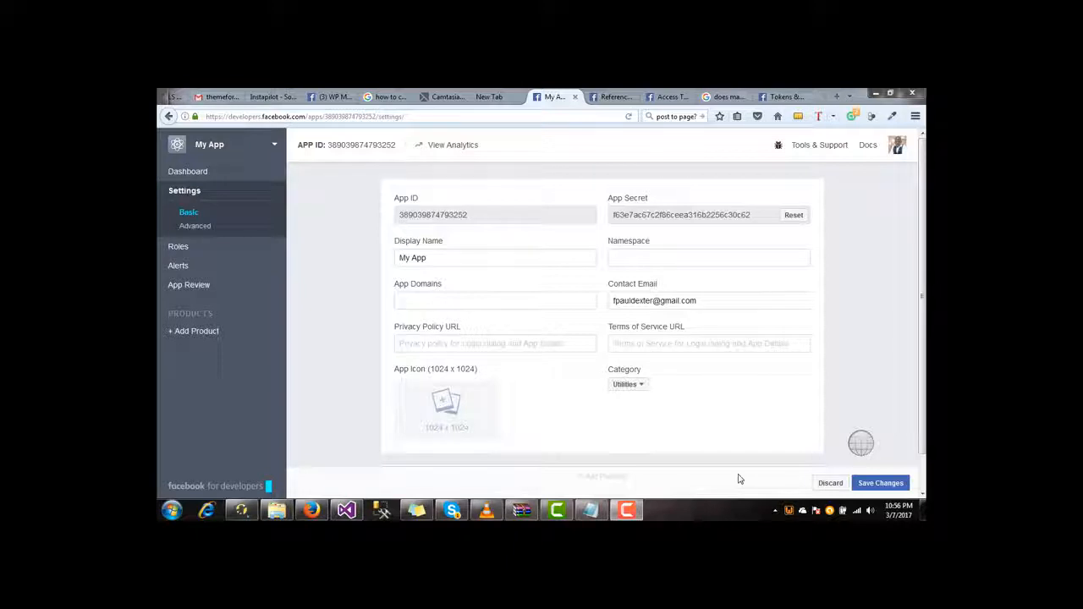
pyautogui.rightClick(808, 154)
pyautogui.click(810, 158)
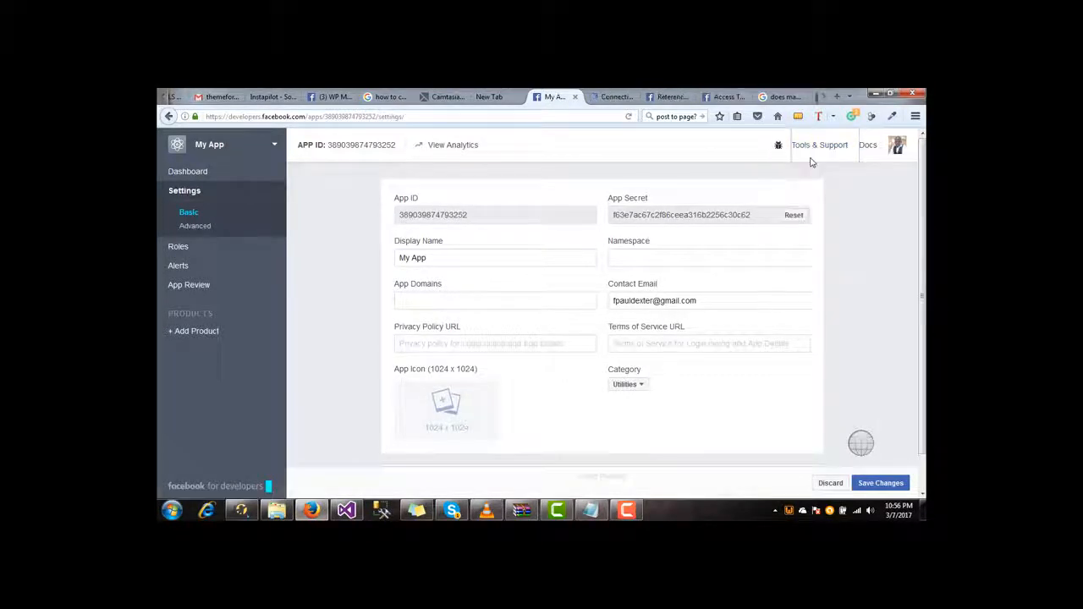
# - Switch to the Tools & Support tab and go to the Graph API Explorer
pyautogui.click(617, 98)
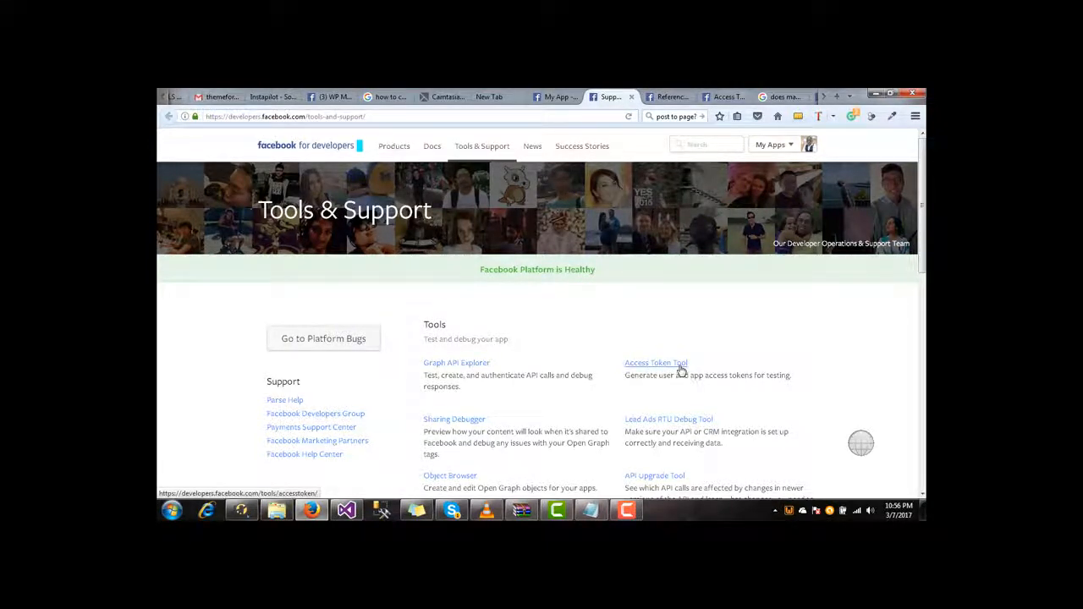
pyautogui.click(475, 365)
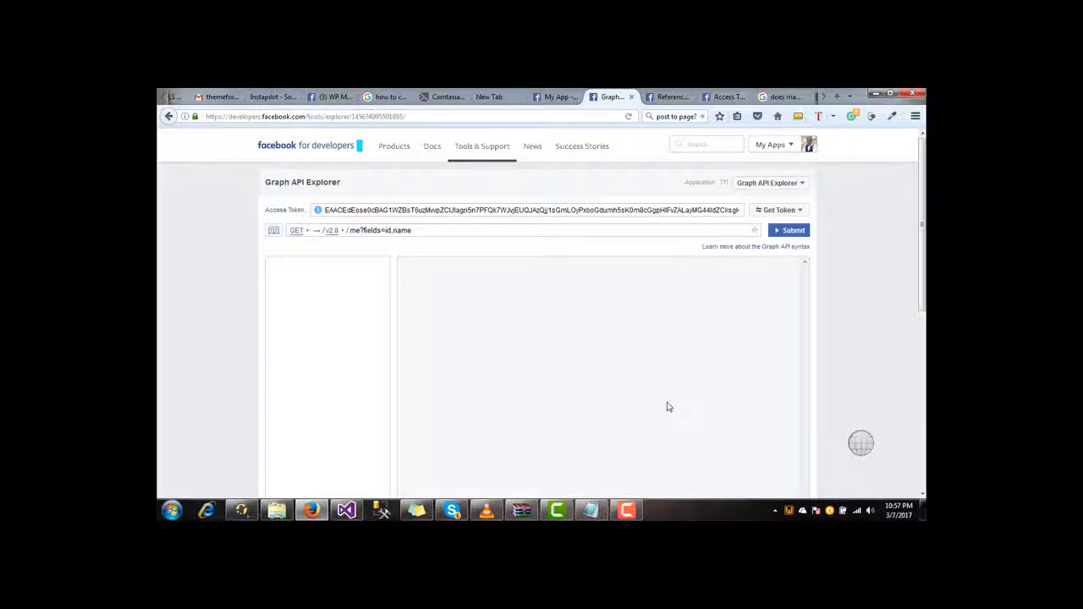
# - Select My App in the Graph API Explorer, verify its token has manage_pages, and run me?fields=id,name
pyautogui.click(788, 188)
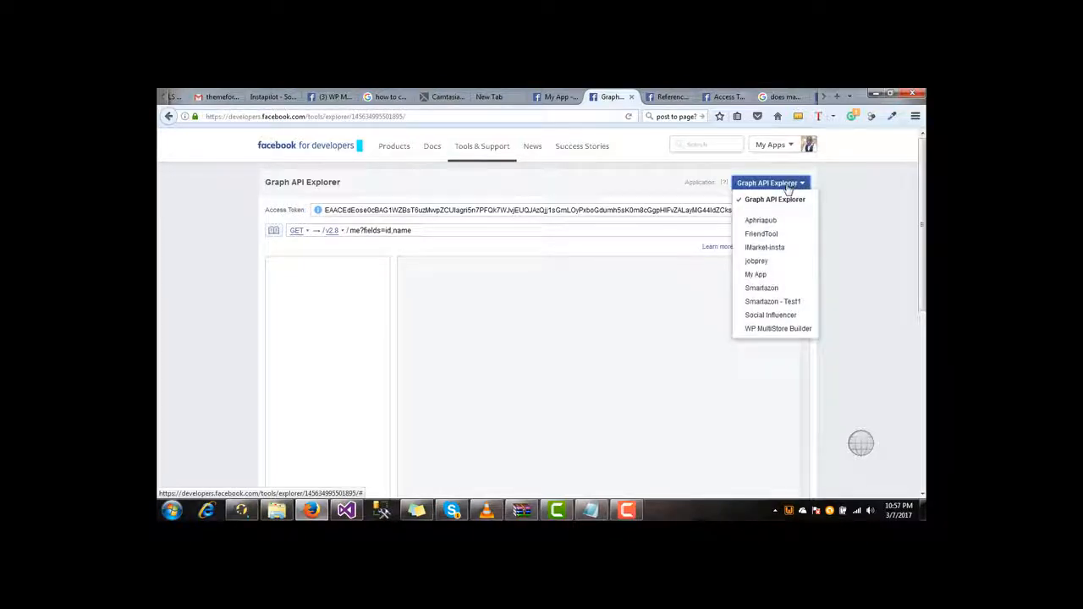
pyautogui.click(766, 278)
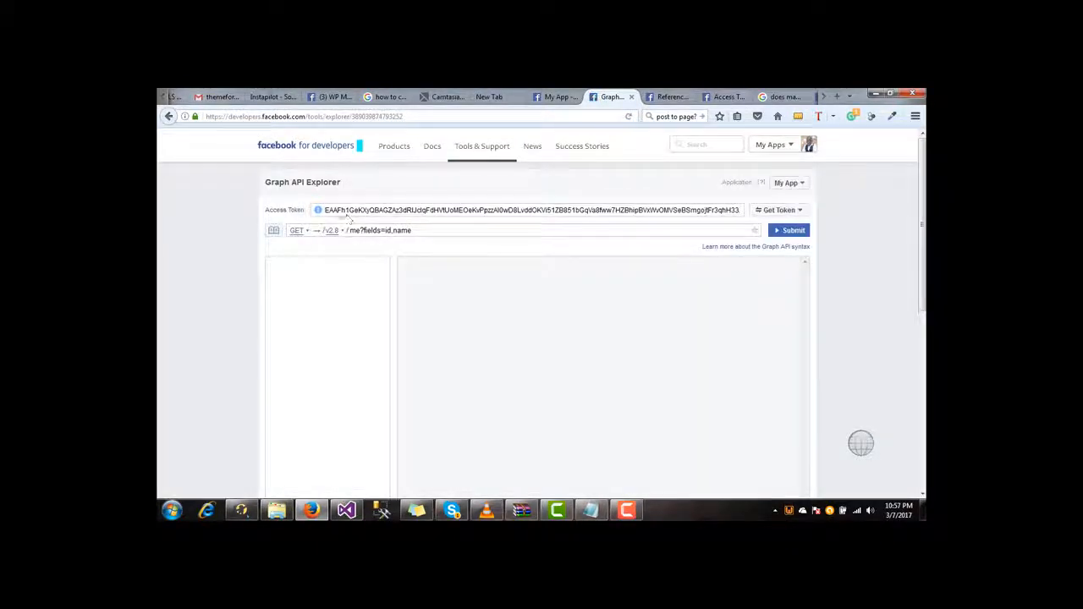
pyautogui.moveTo(325, 211); pyautogui.dragTo(698, 212)
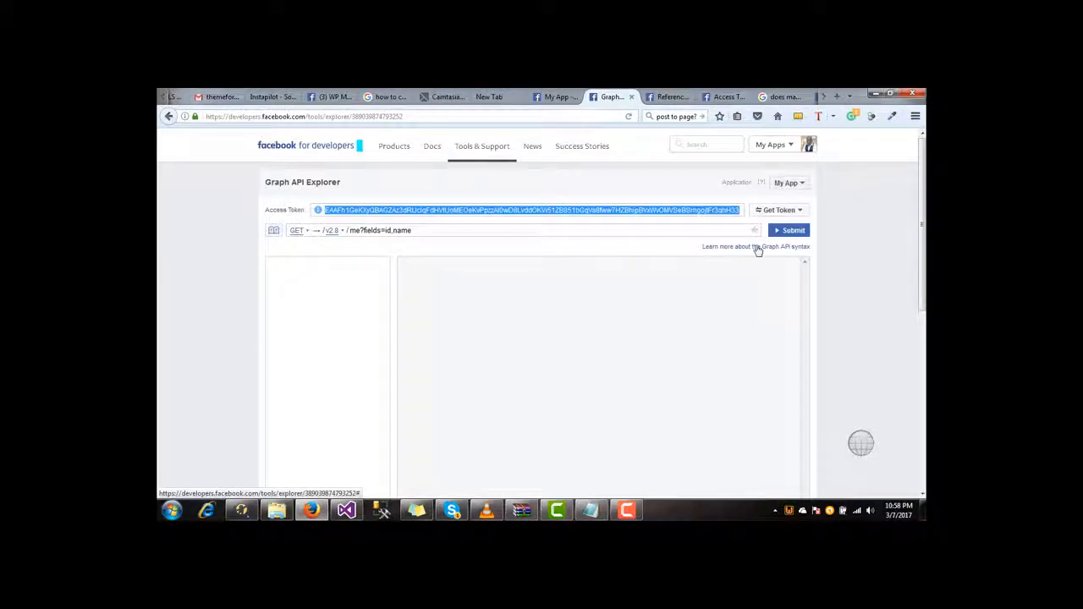
pyautogui.click(812, 152)
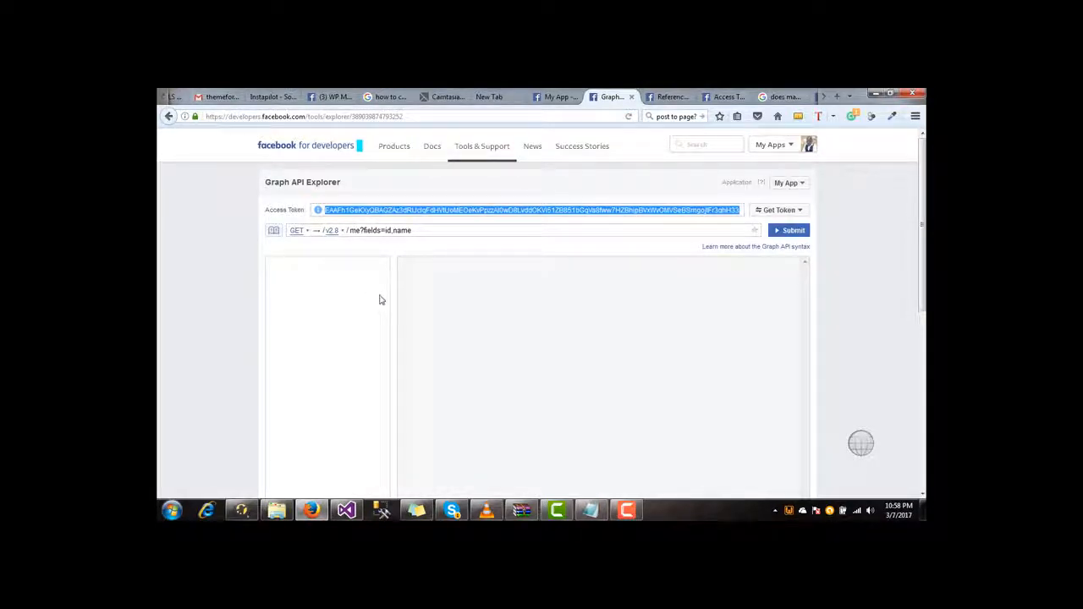
pyautogui.click(318, 210)
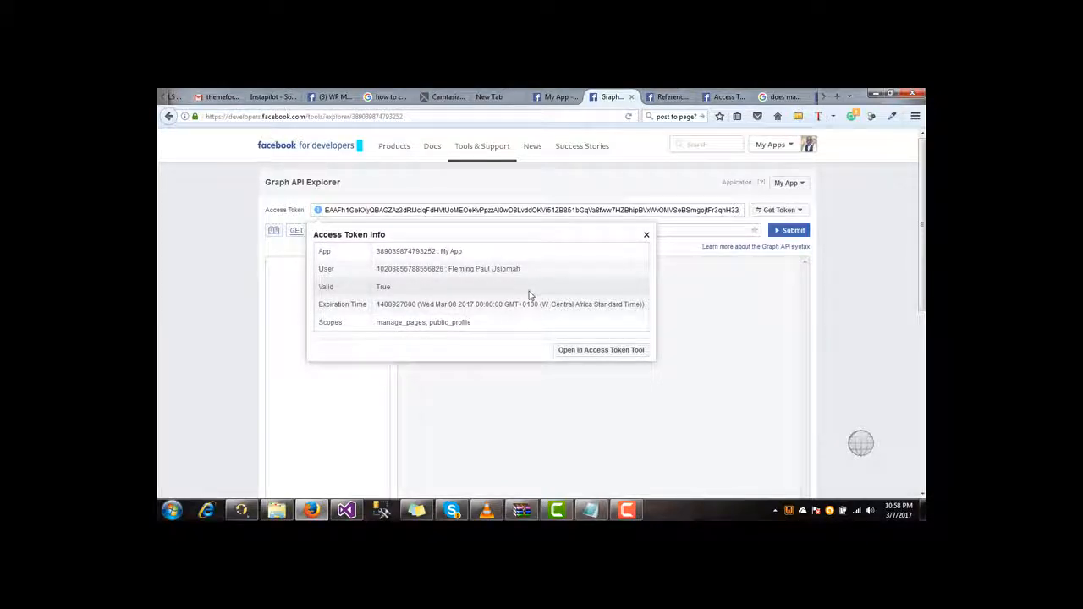
pyautogui.click(709, 295)
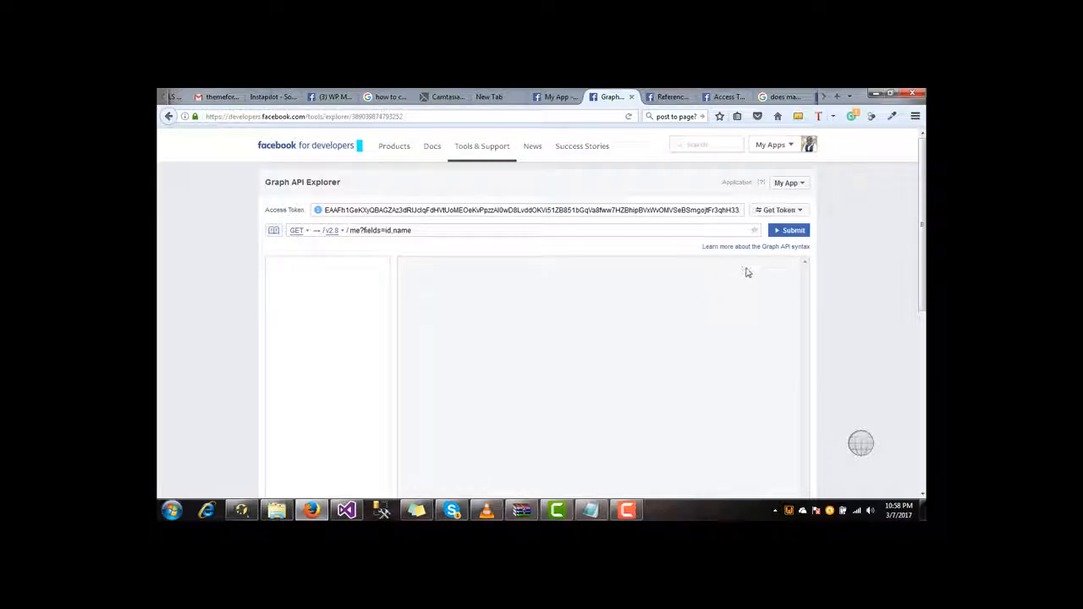
pyautogui.click(780, 233)
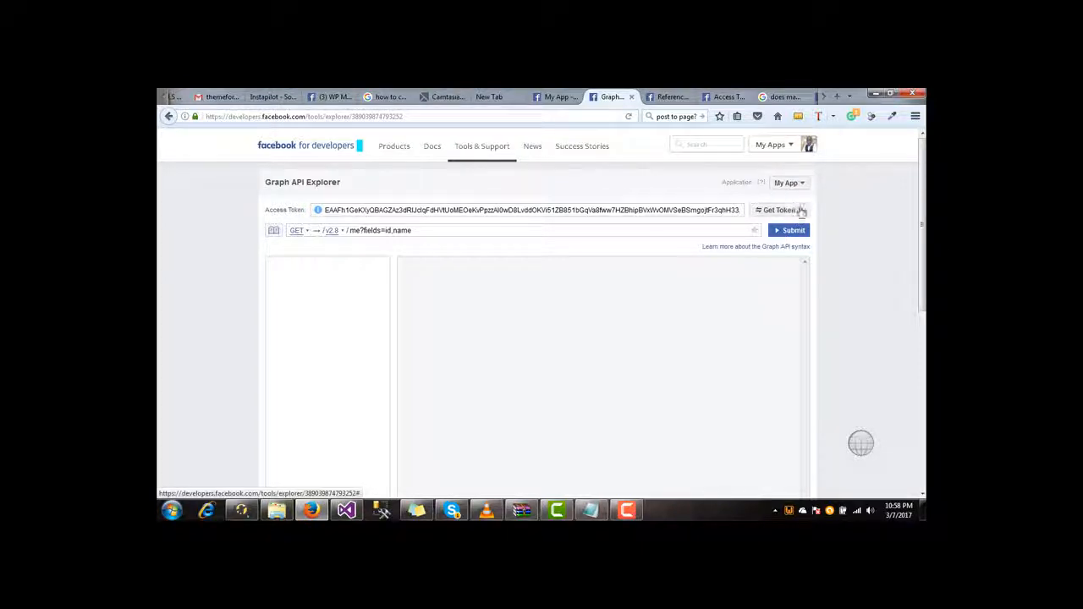
# - Pick the WP Multistore Builder page access token from Get Token and reopen the token options
pyautogui.click(798, 211)
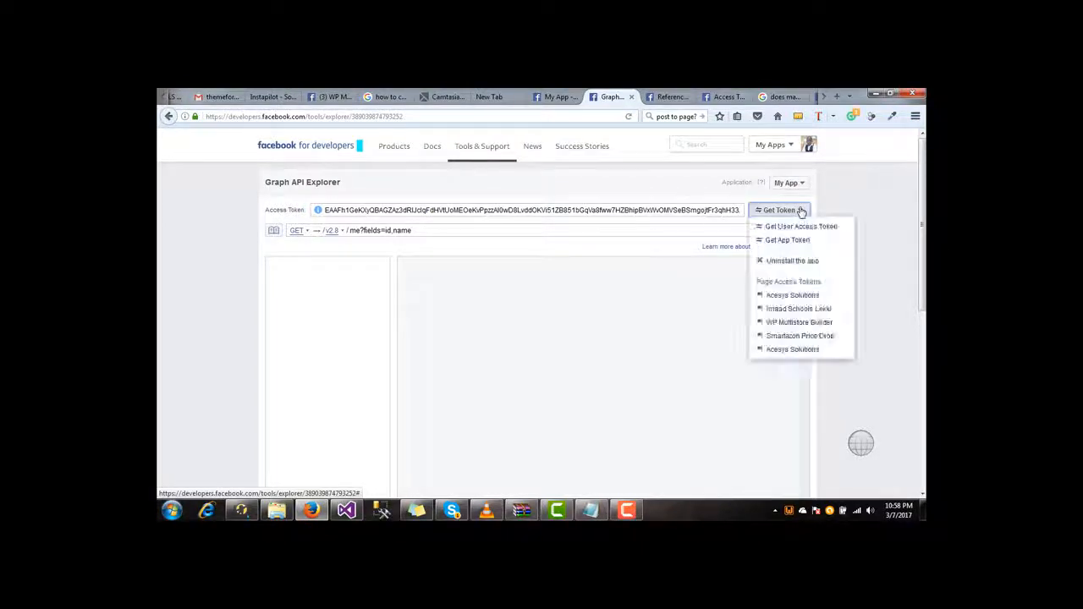
pyautogui.click(798, 328)
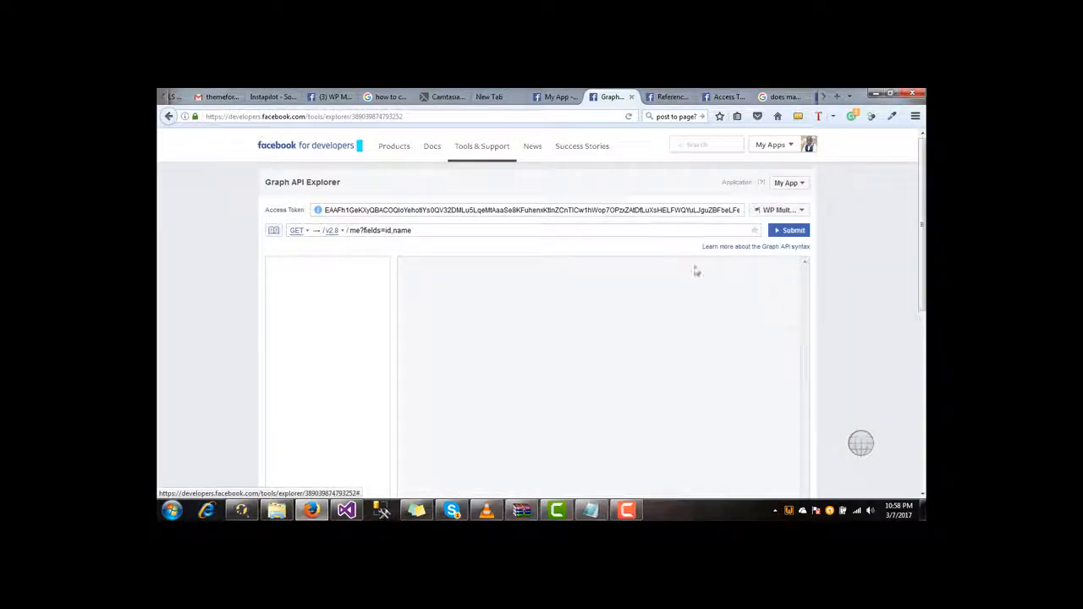
pyautogui.click(770, 216)
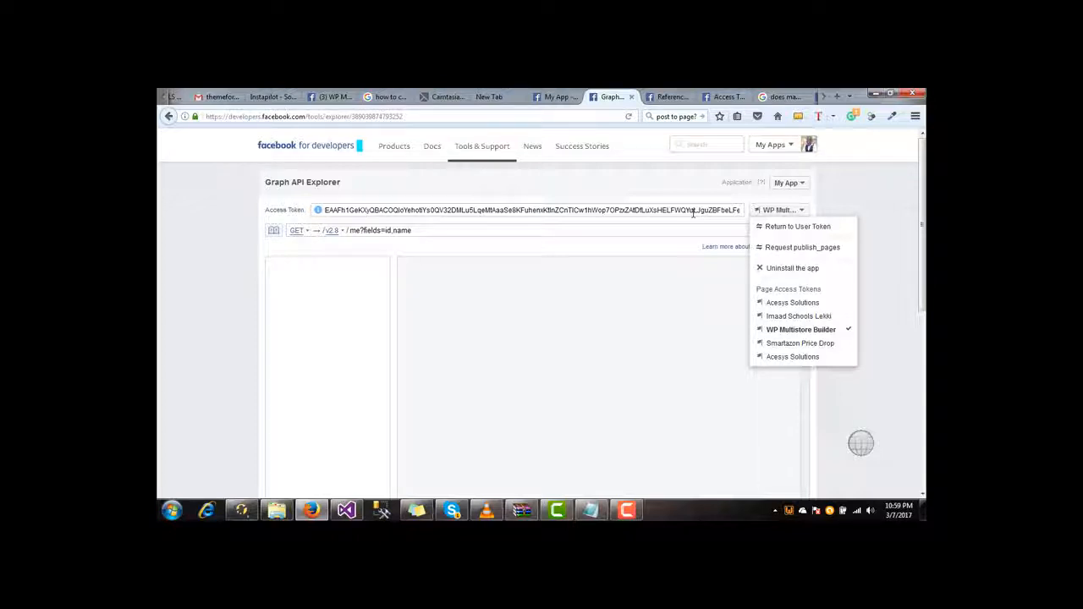
# - Request publish_pages and approve My App publishing as your Pages in the login popup
pyautogui.click(804, 248)
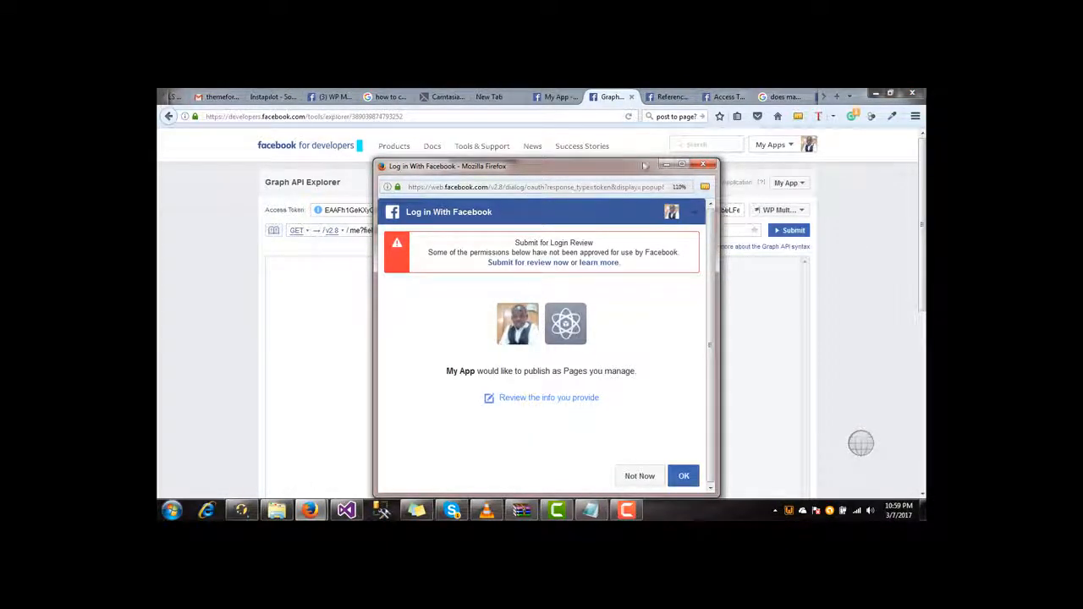
pyautogui.moveTo(627, 163); pyautogui.dragTo(621, 131)
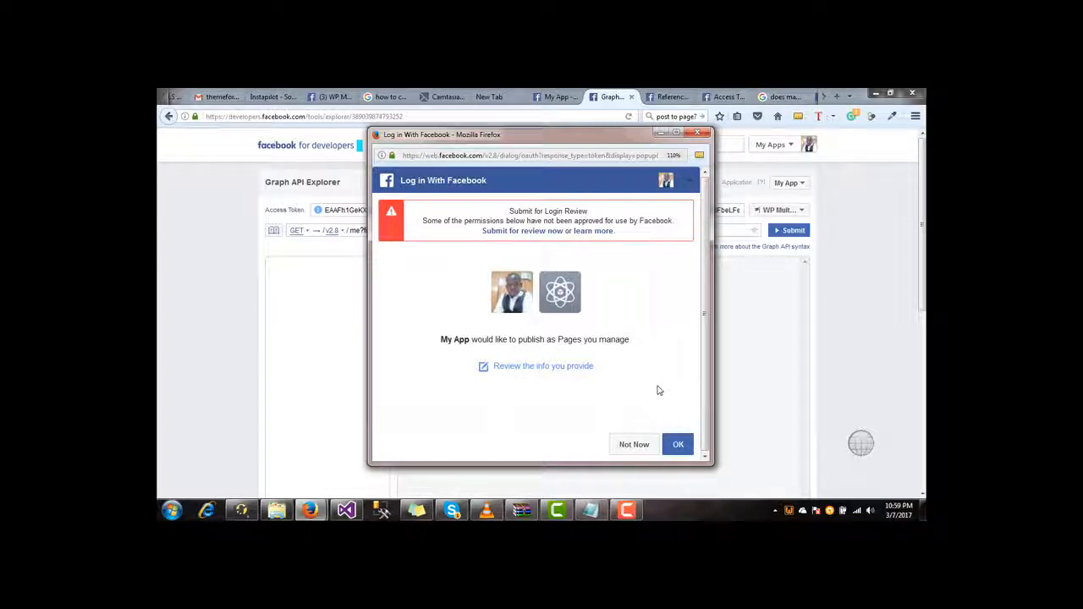
pyautogui.click(677, 447)
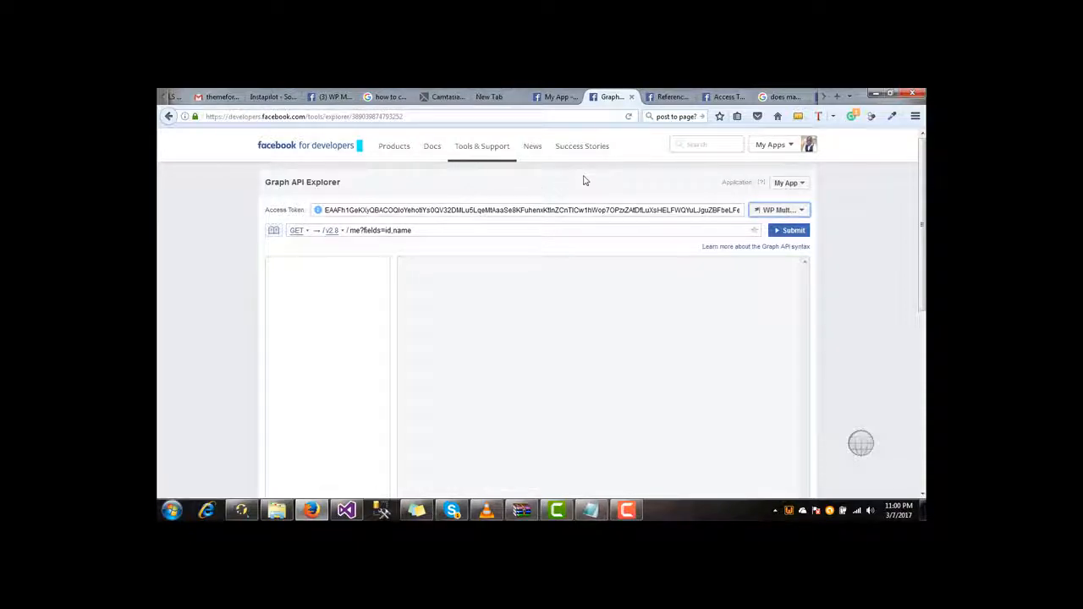
# - Check the page token's details and copy the WP Multistore Builder page ID
pyautogui.click(317, 211)
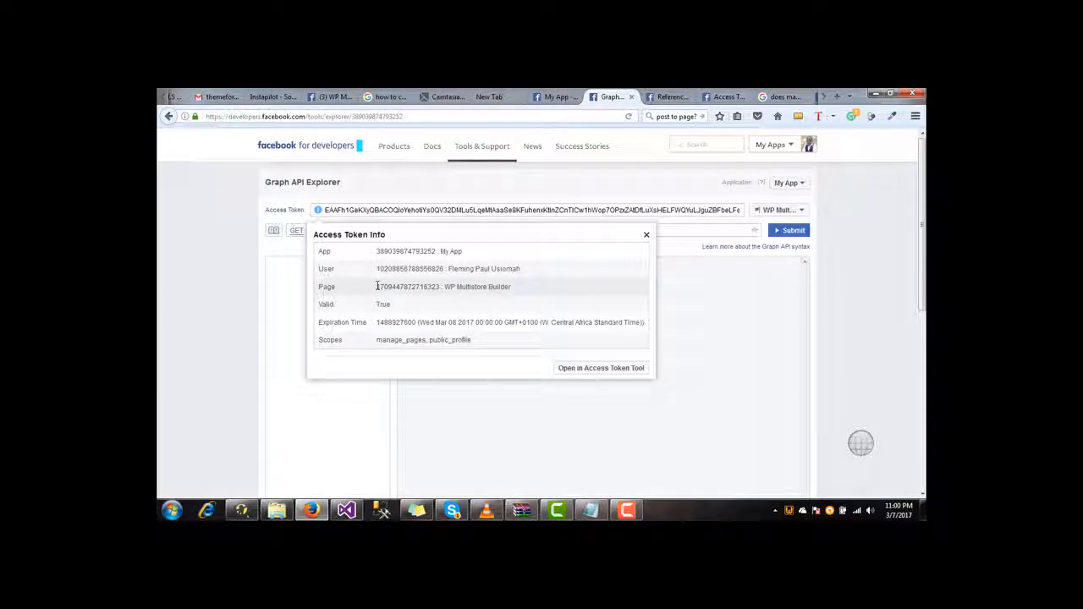
pyautogui.moveTo(377, 286); pyautogui.dragTo(441, 288)
pyautogui.hotkey('ctrl', 'c')
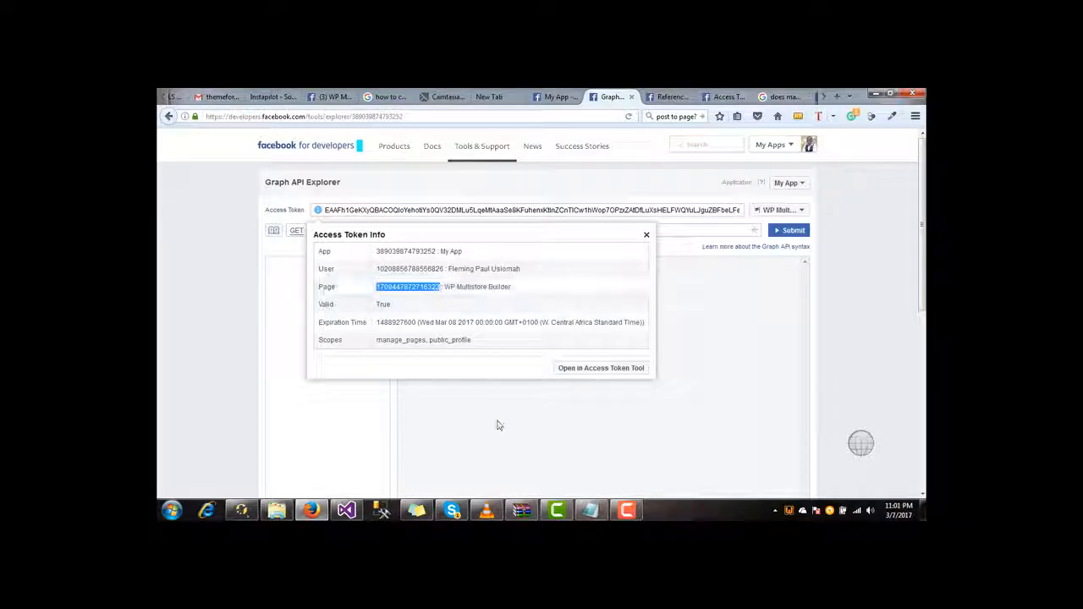
pyautogui.click(591, 510)
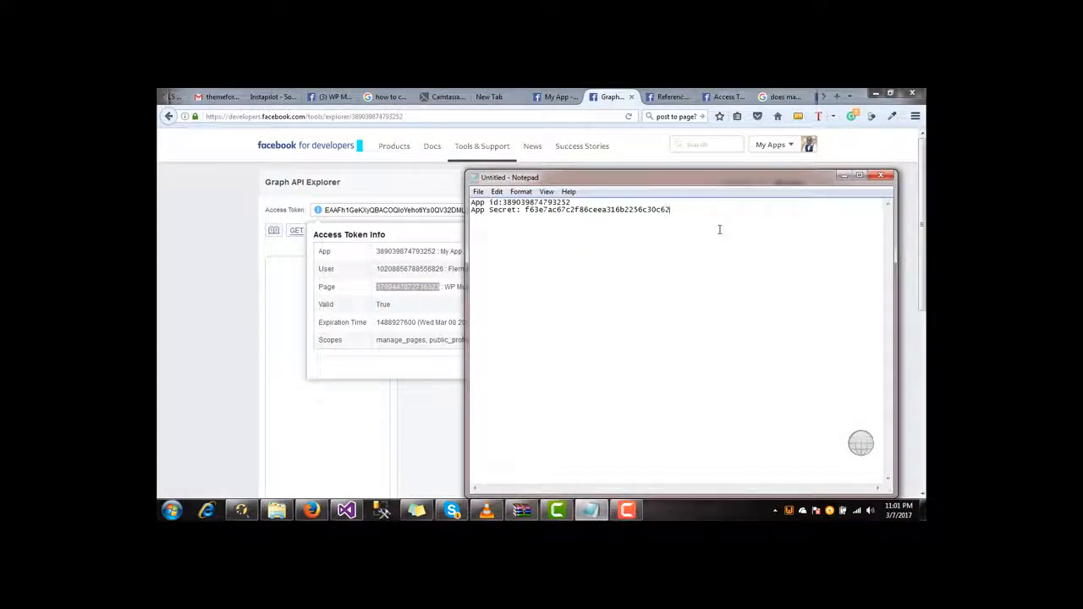
# - Add a 'page id:' line with the pasted WP Multistore Builder page ID in Notepad
pyautogui.write('page id:')
pyautogui.hotkey('ctrl', 'v')
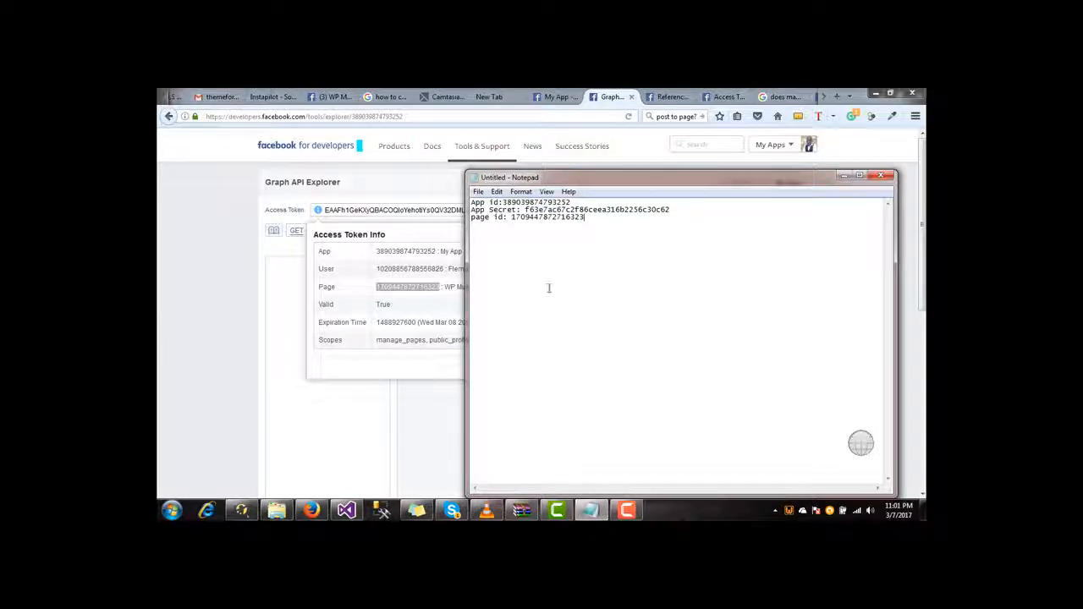
pyautogui.click(369, 363)
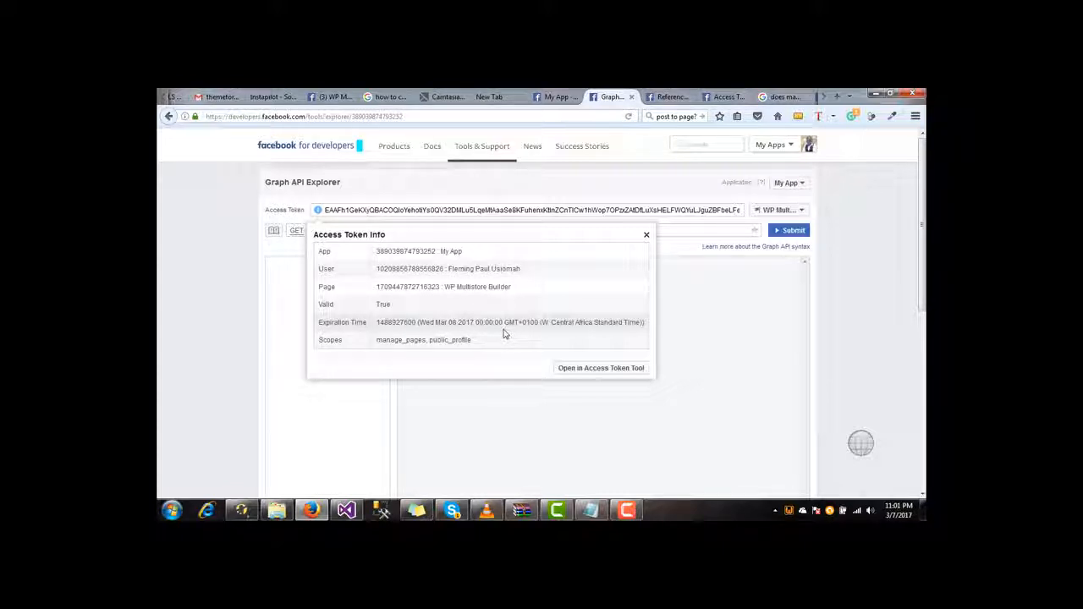
# - Extend the page token in the Access Token Debugger to expire May 6th, 2017, and copy it
pyautogui.click(602, 369)
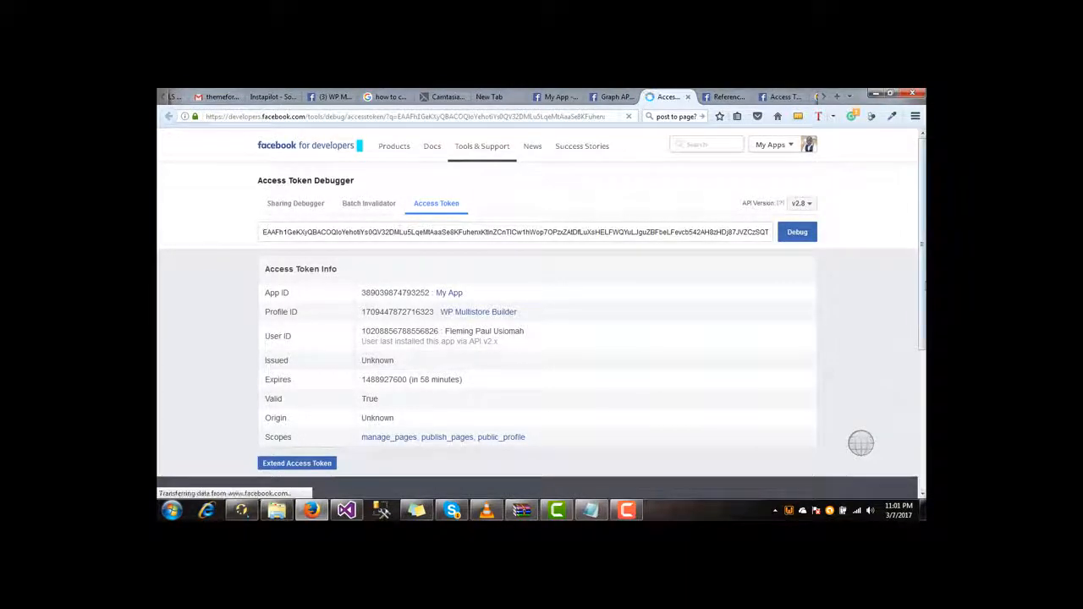
pyautogui.scroll(-1, 874, 343)
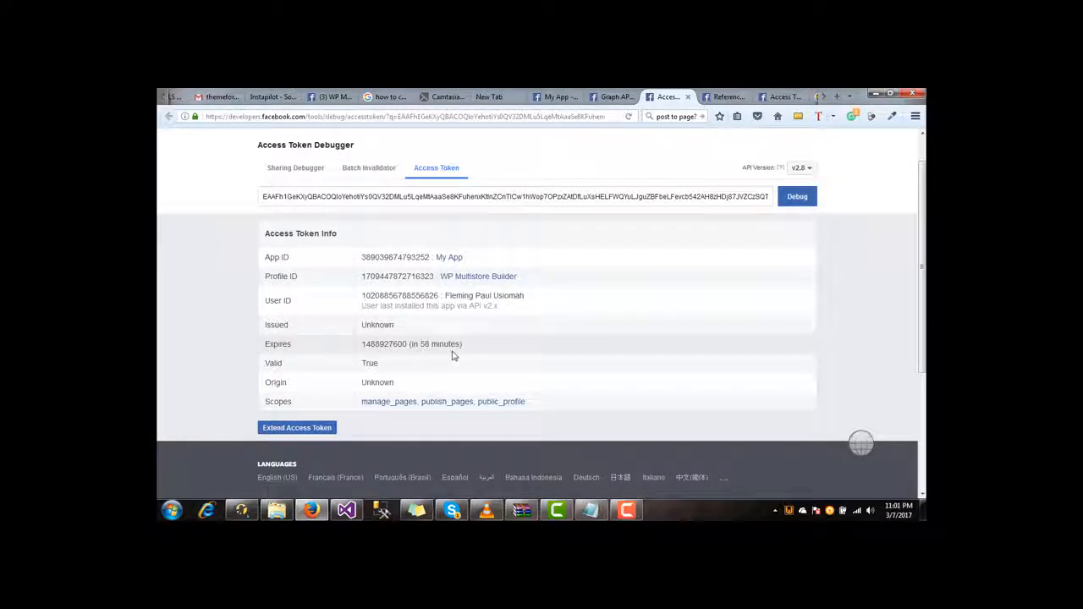
pyautogui.click(294, 429)
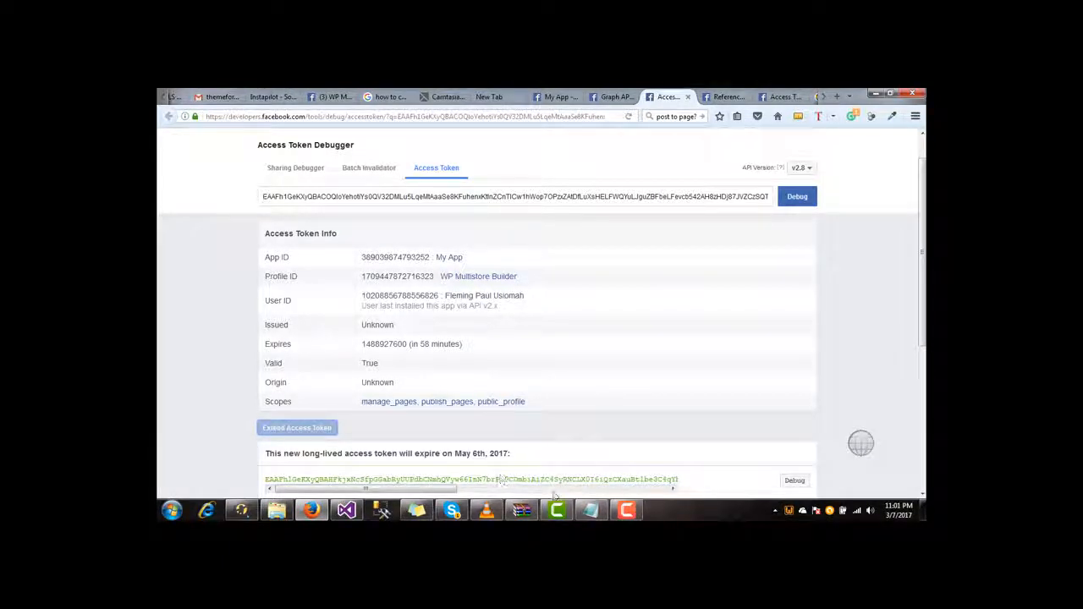
pyautogui.moveTo(923, 318); pyautogui.dragTo(923, 373)
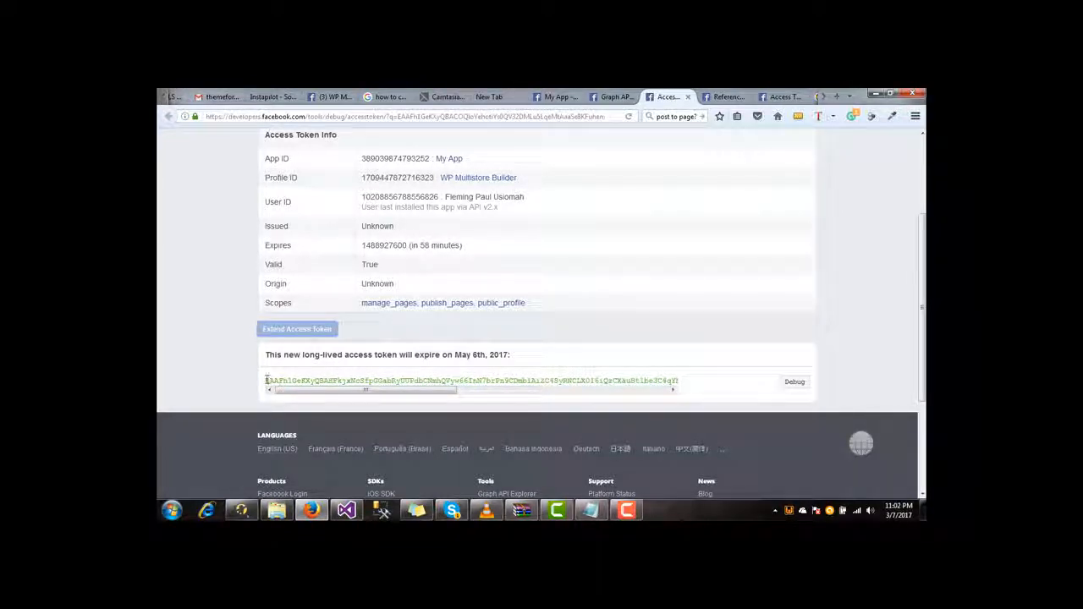
pyautogui.moveTo(267, 381); pyautogui.dragTo(655, 381)
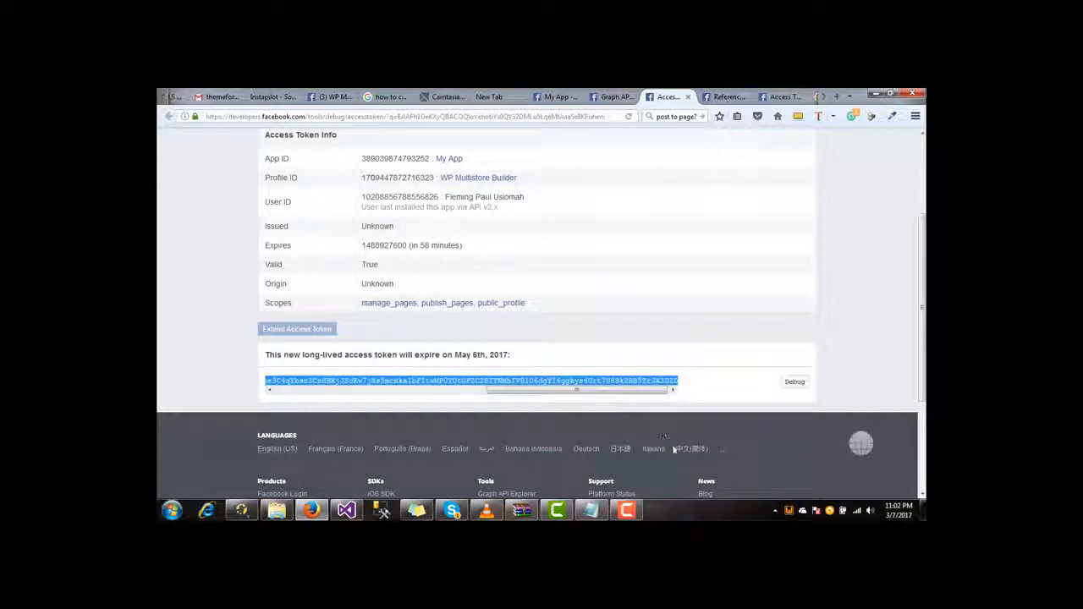
pyautogui.click(592, 511)
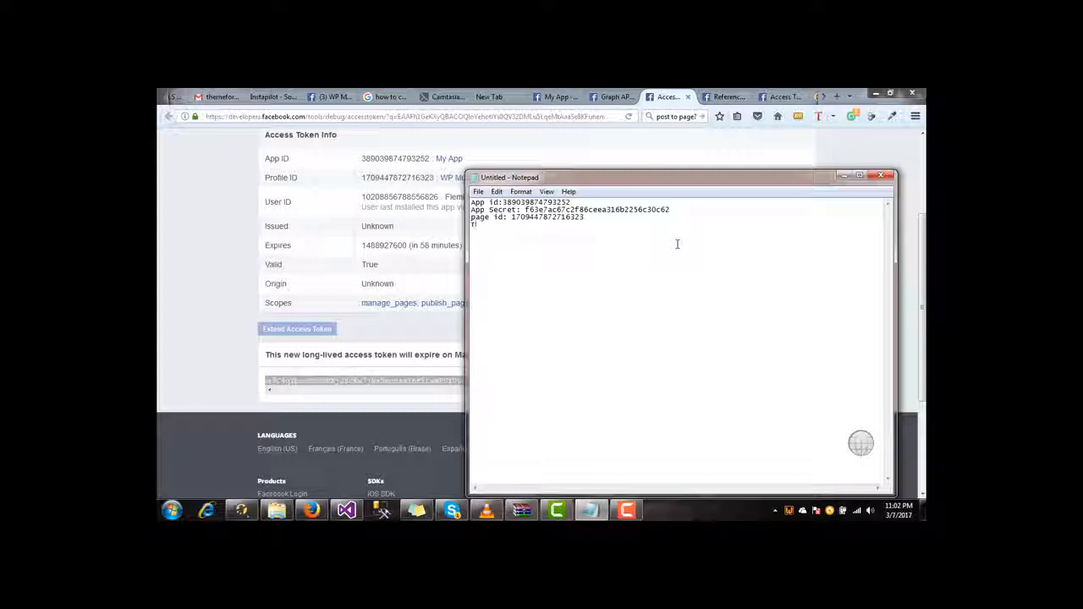
# - Add a 'token:' line with the pasted long-lived page access token
pyautogui.write('toke')
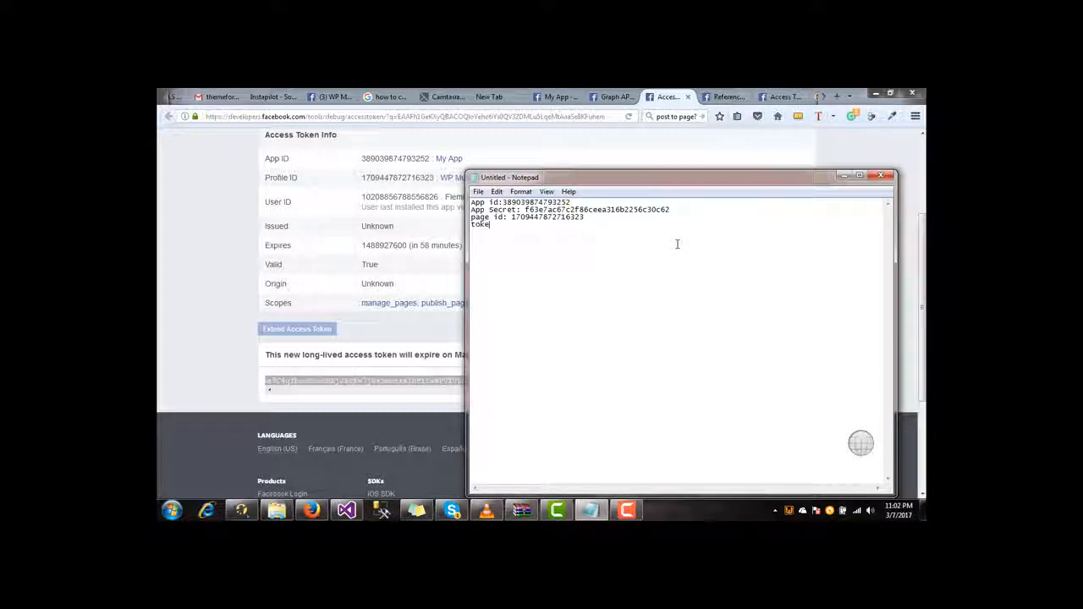
pyautogui.write('n:')
pyautogui.hotkey('ctrl', 'v')
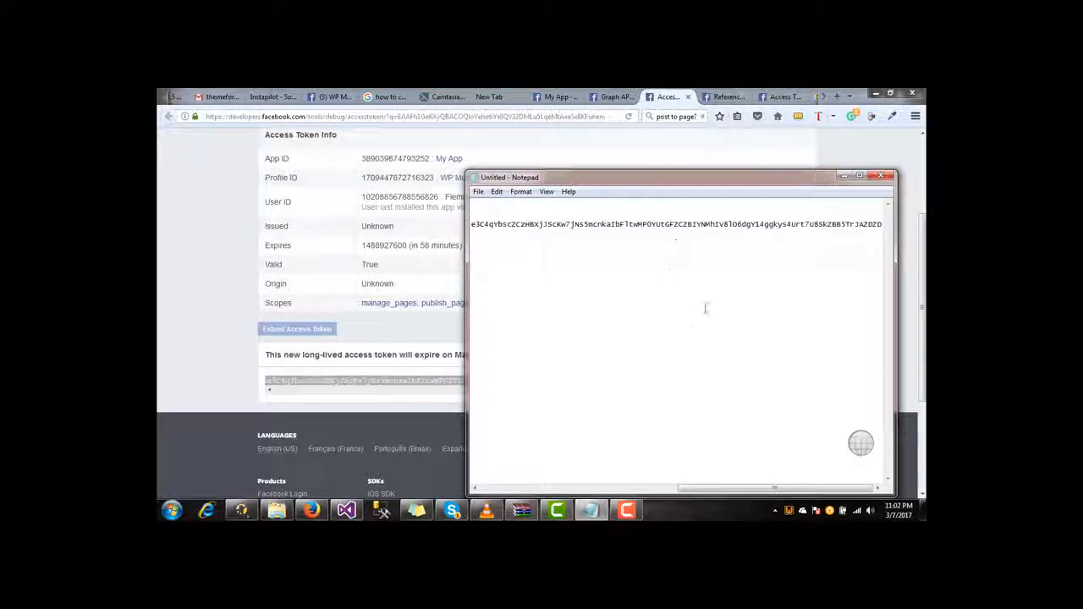
pyautogui.moveTo(730, 494); pyautogui.dragTo(533, 510)
pyautogui.moveTo(522, 509)
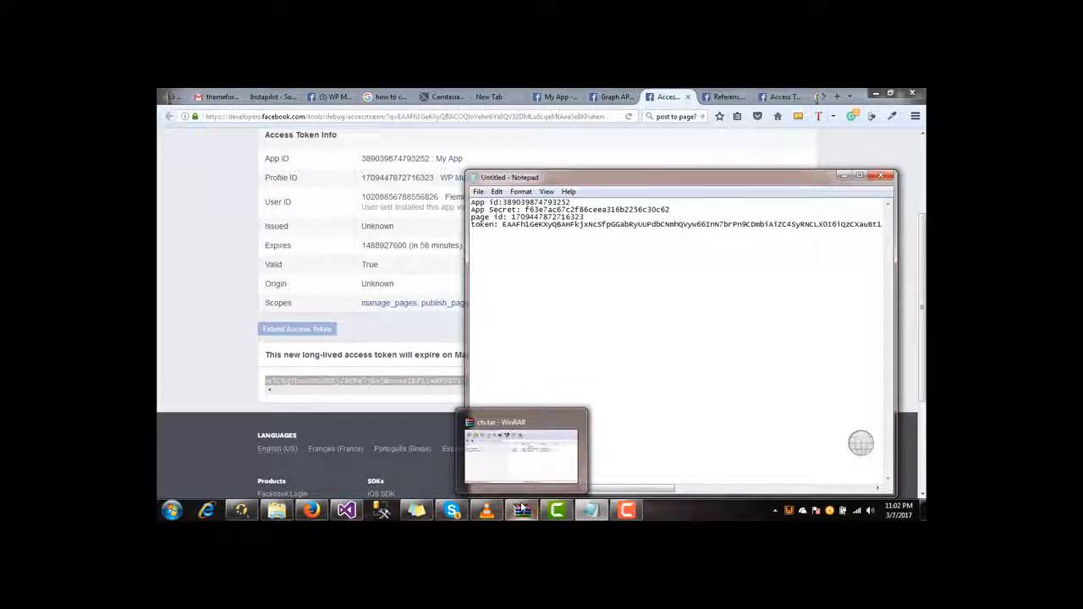